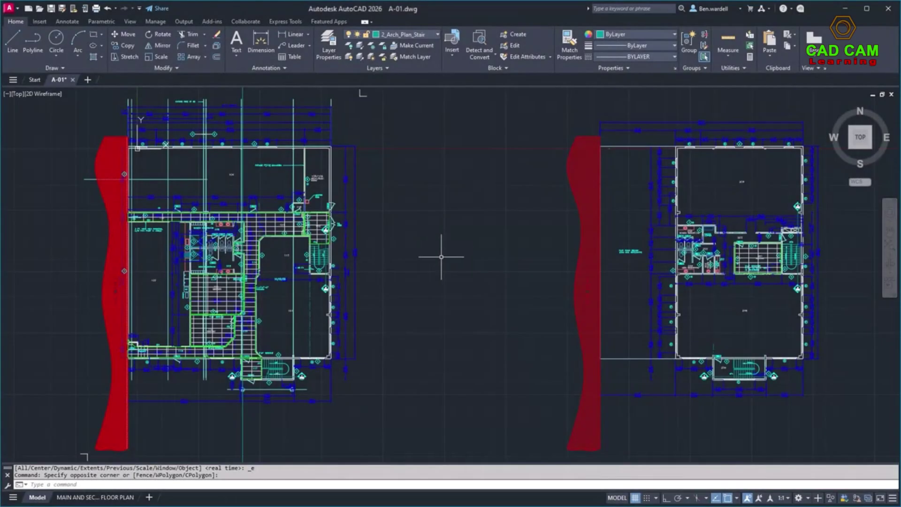
Step: Inspect stair 117's 10'-0" dimension and 2'x6' WINDOW label, then show the MAIN AND SECOND FLOOR PLAN layout
scroll(228, 368, "up", 5)
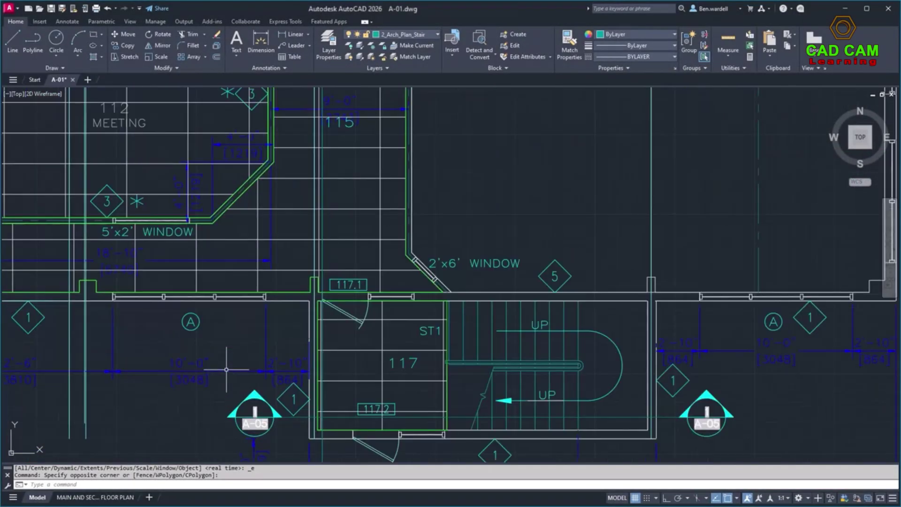
left_click(204, 364)
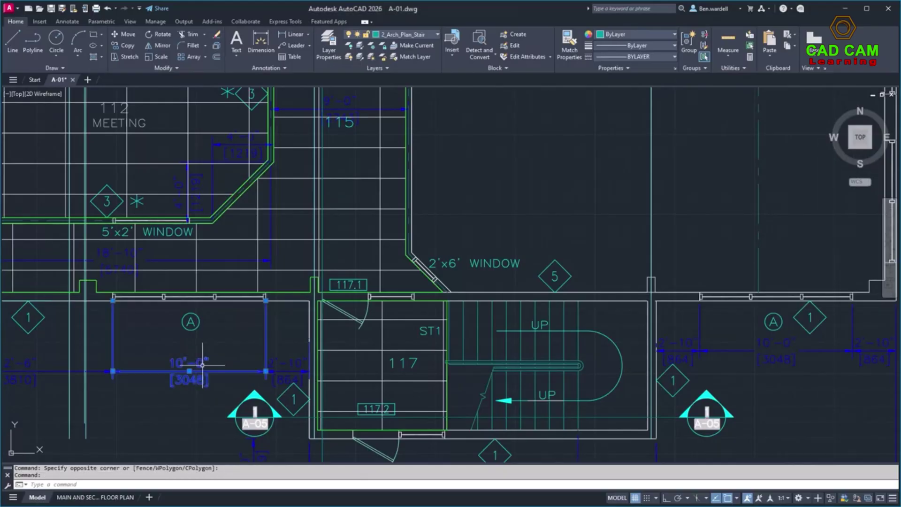
key("Escape")
left_click(453, 264)
key("Escape")
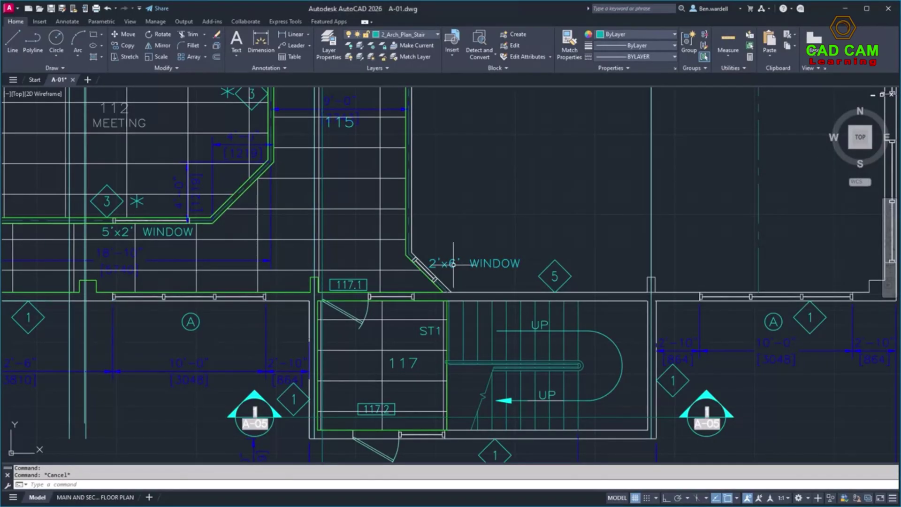
middle_click(454, 262)
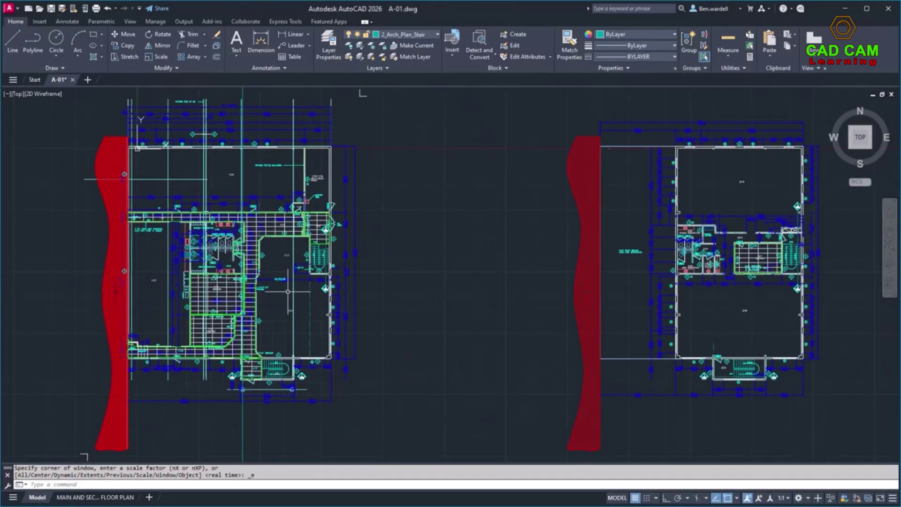
left_click(104, 497)
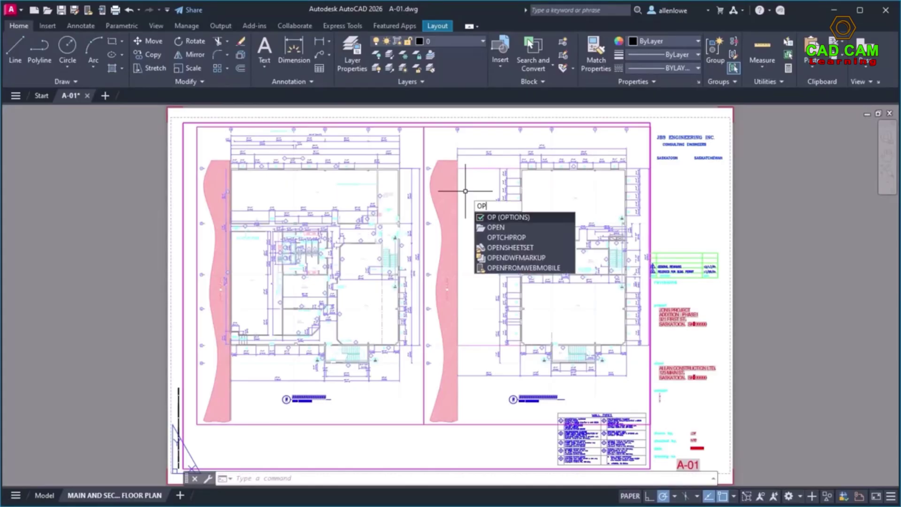
Step: In Options, run the project support-file setup for IRD - New Addition and expand Support Files Search Paths
key("Return")
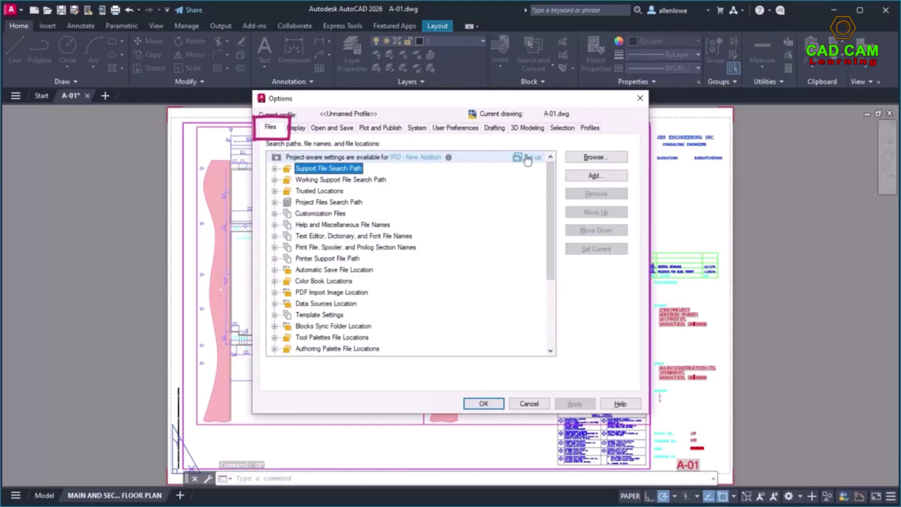
left_click(527, 158)
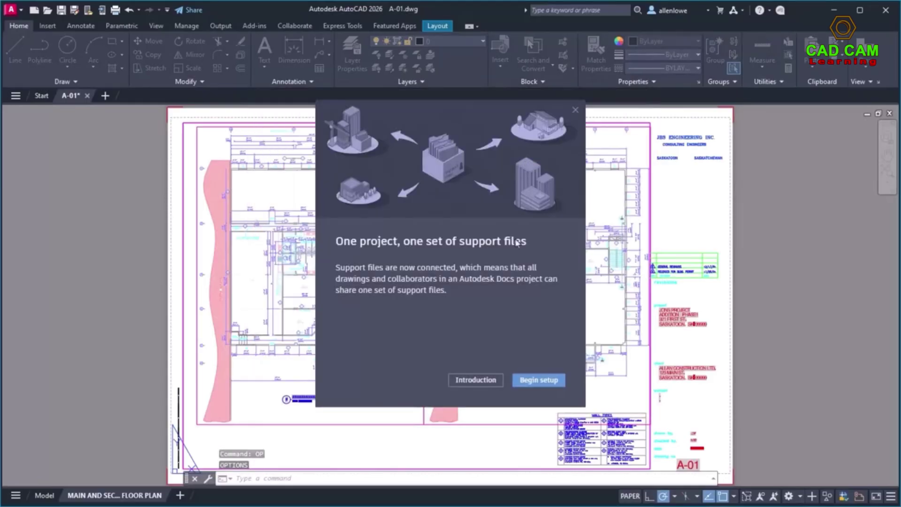
left_click(538, 380)
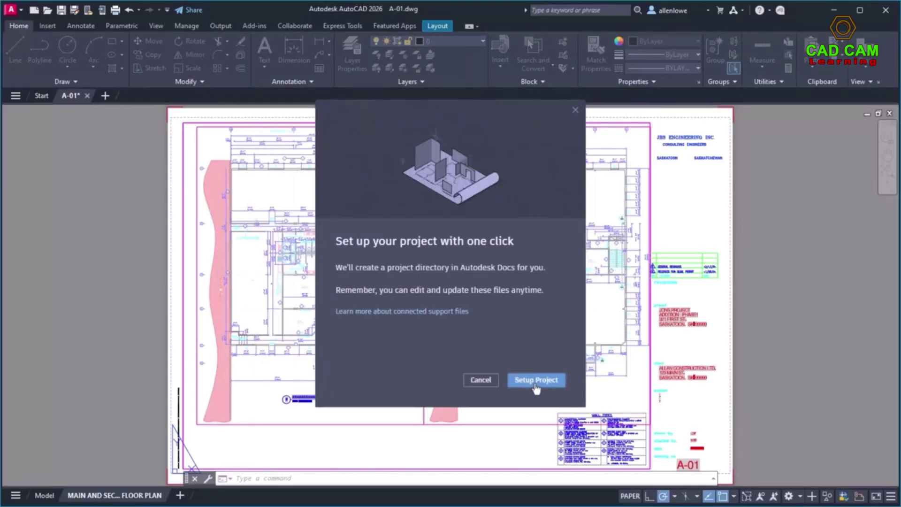
left_click(536, 381)
left_click(536, 381)
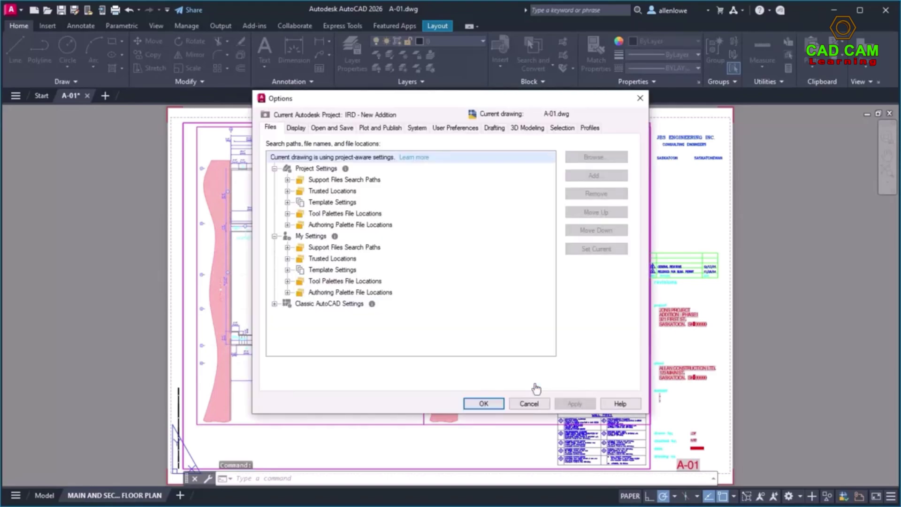
left_click(287, 180)
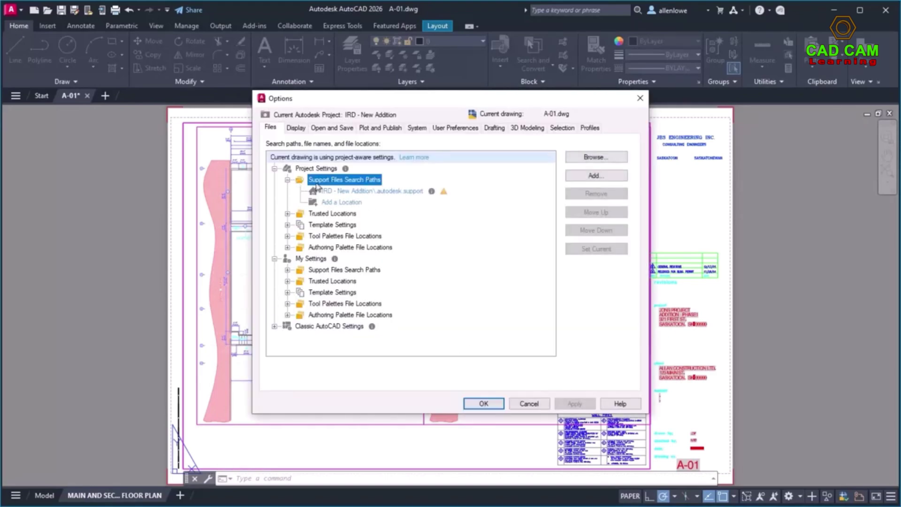
Step: Paste the Fonts, Plot Styles and Templates folders into the .autodesk.support folder, then close it
left_click(390, 191)
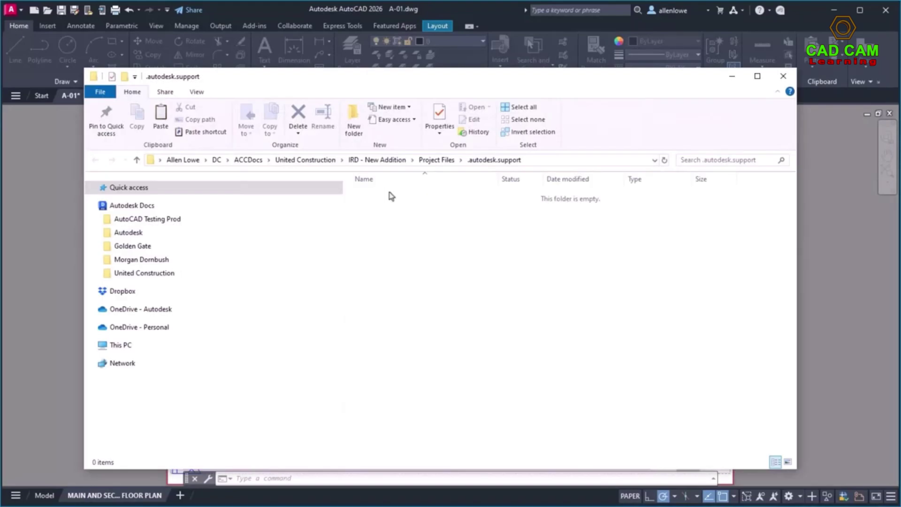
key("ctrl+v")
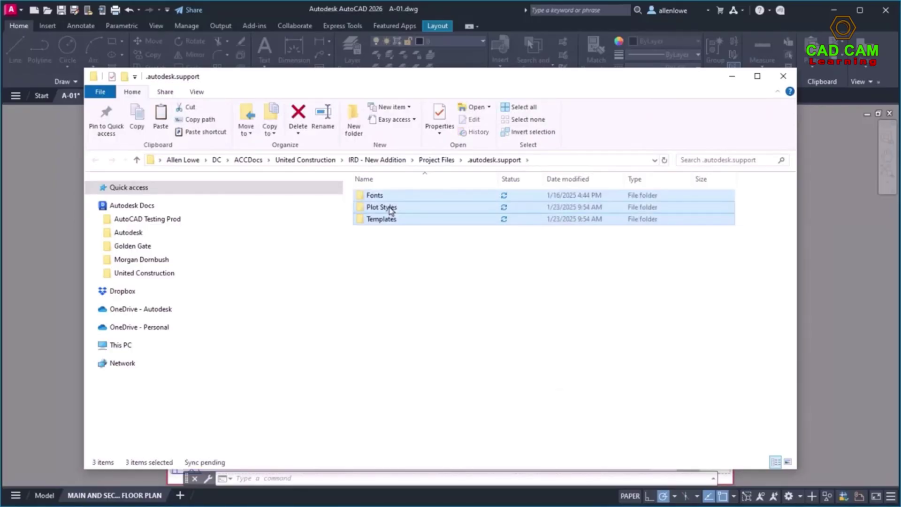
key("alt+F4")
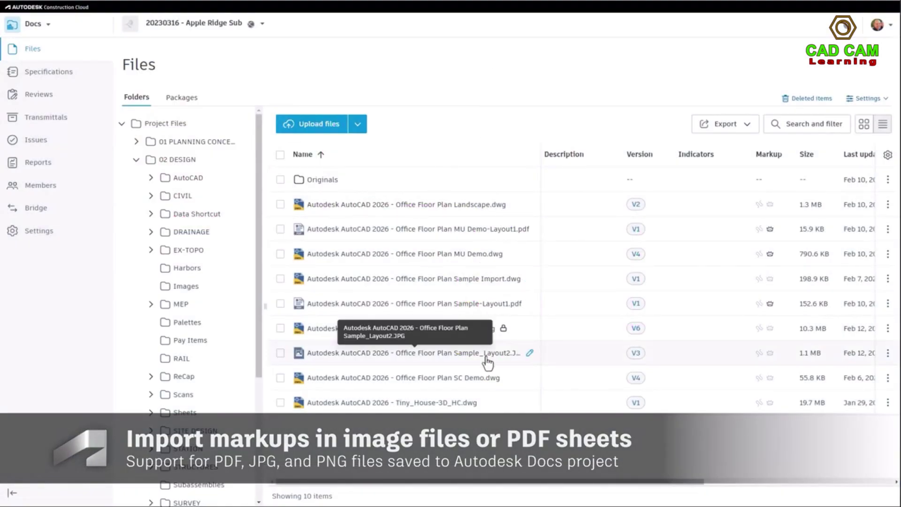
Step: Open Office Floor Plan Sample_Layout2.JPG from the 02 DESIGN folder's Files list
left_click(487, 352)
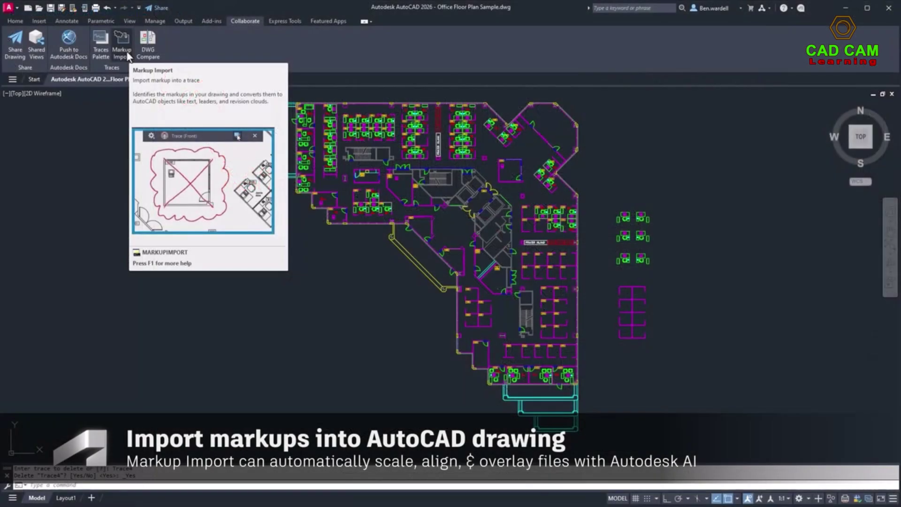
Step: Import the second markup file and convert the tree markup into a rectangular revision cloud
left_click(128, 55)
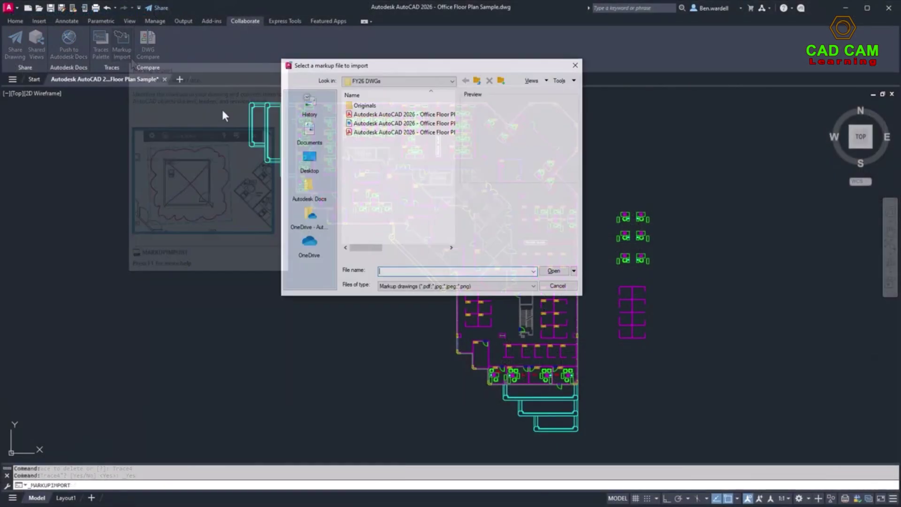
left_click(401, 123)
double_click(401, 124)
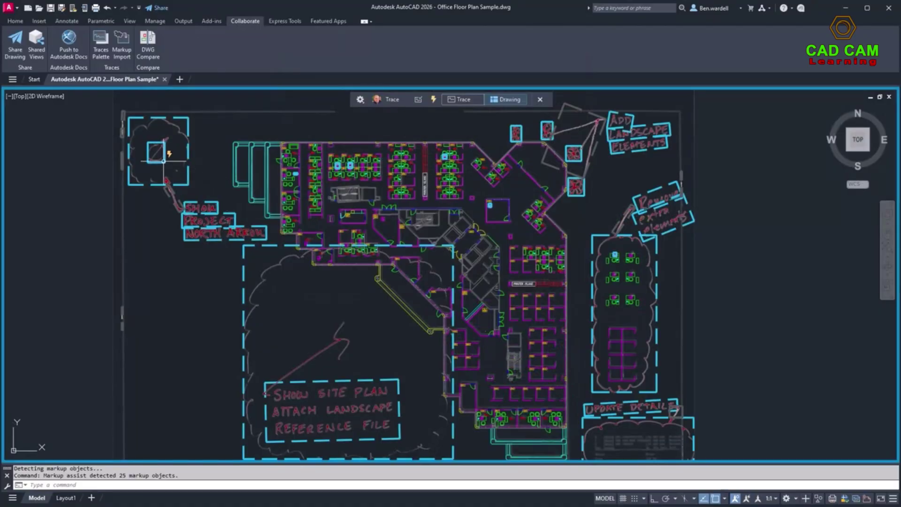
left_click(163, 160)
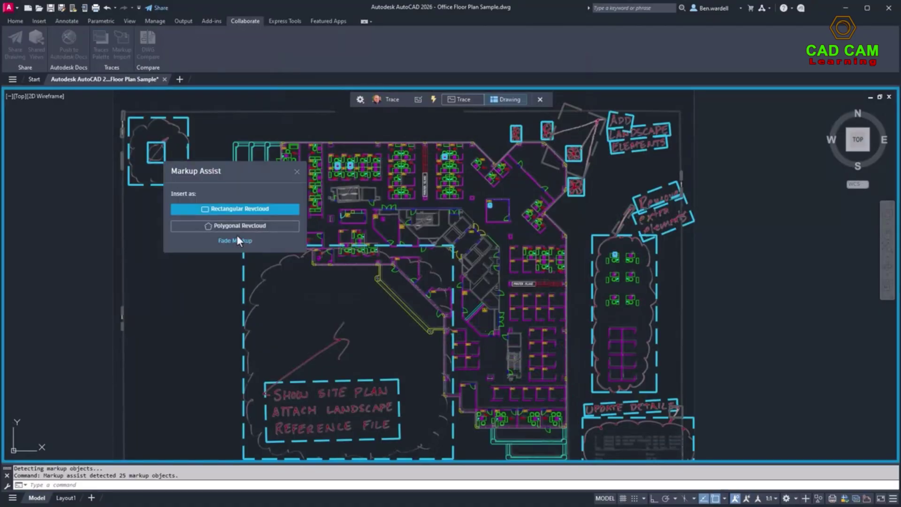
key("Escape")
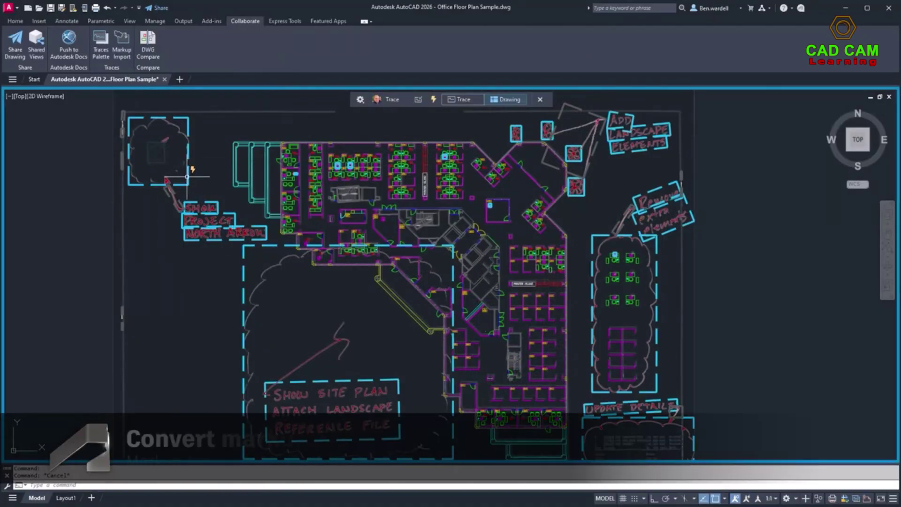
left_click(188, 176)
left_click(268, 229)
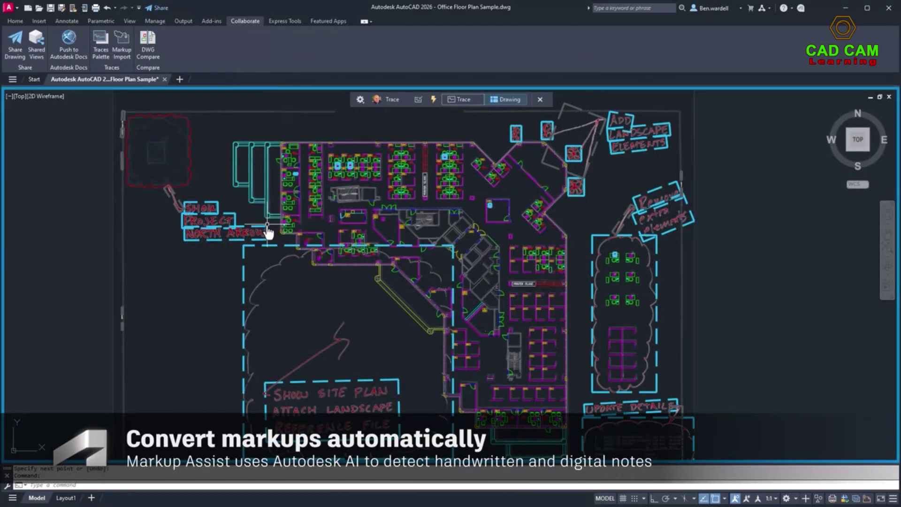
Step: Insert the north arrow note as a multileader, convert the large site-plan cloud to a revcloud, close Trace
left_click(195, 203)
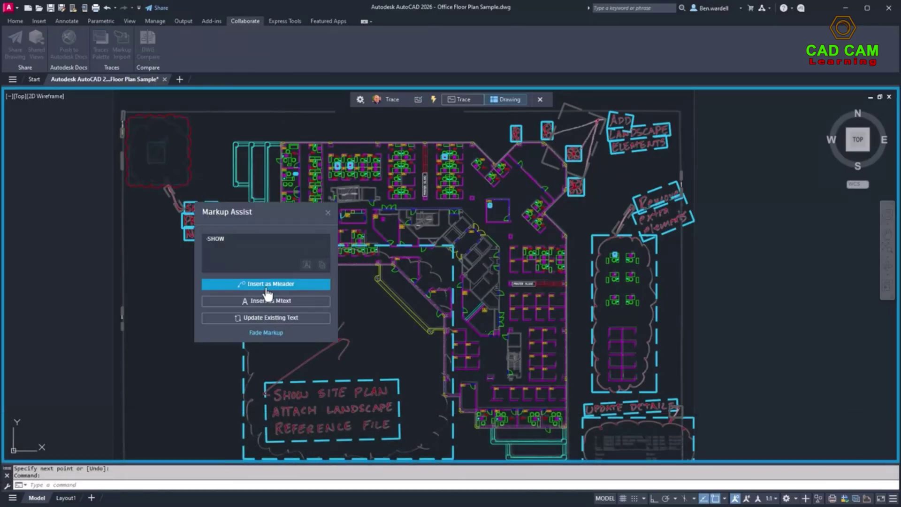
left_click(270, 284)
left_click(167, 181)
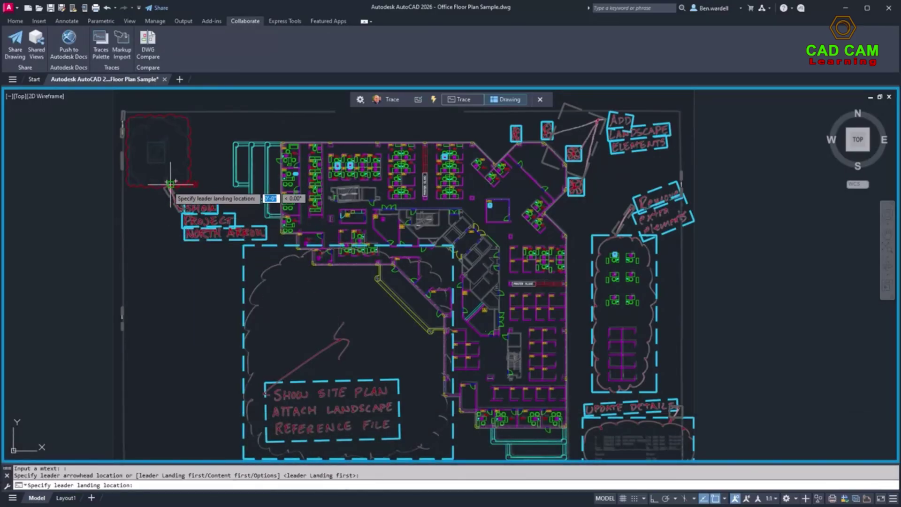
key("Escape")
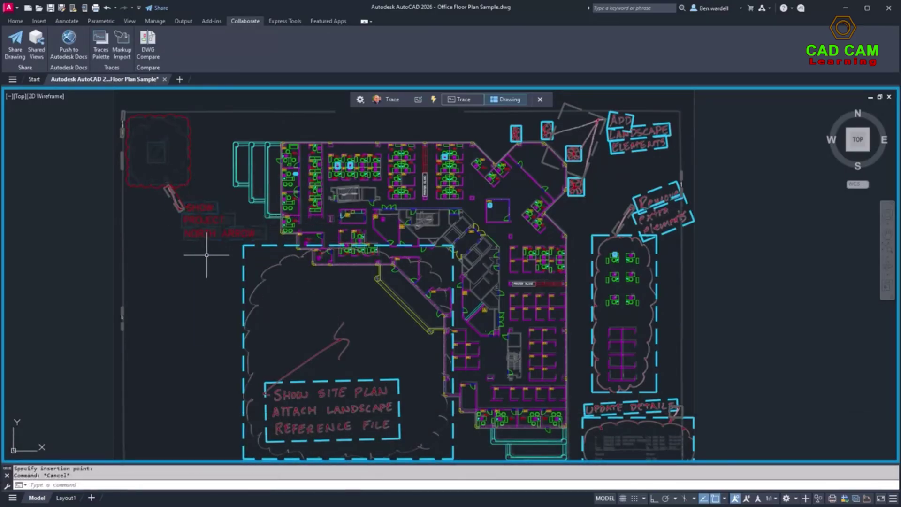
left_click(243, 274)
left_click(309, 323)
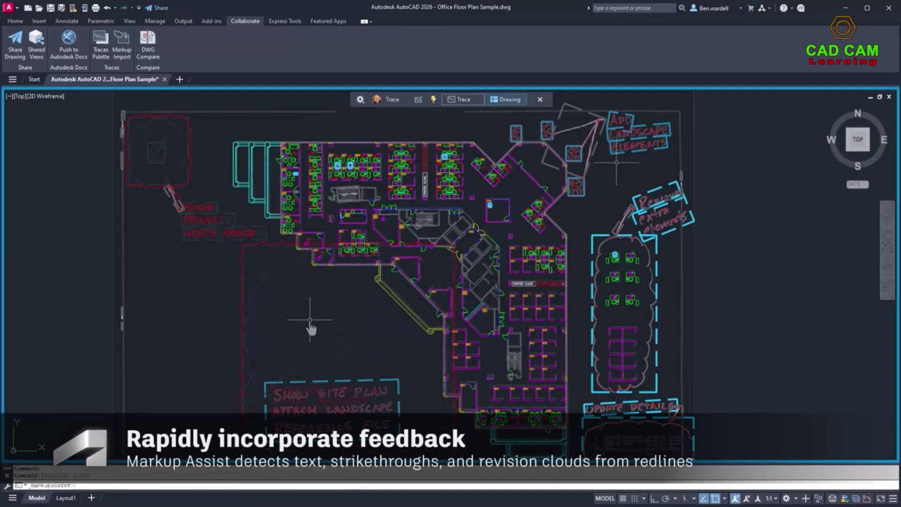
left_click(540, 100)
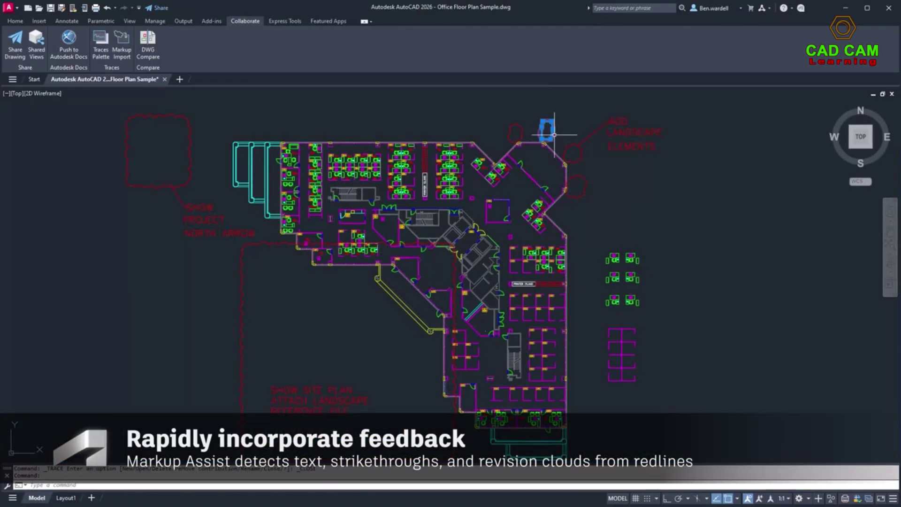
Step: Draw and publish a red cross over the clouded desk group
key("Escape")
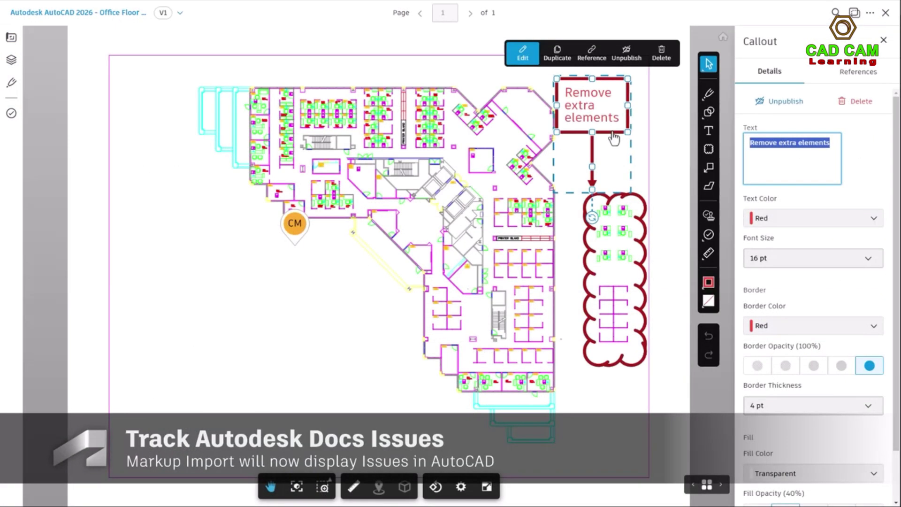
key("Escape")
left_click(873, 112)
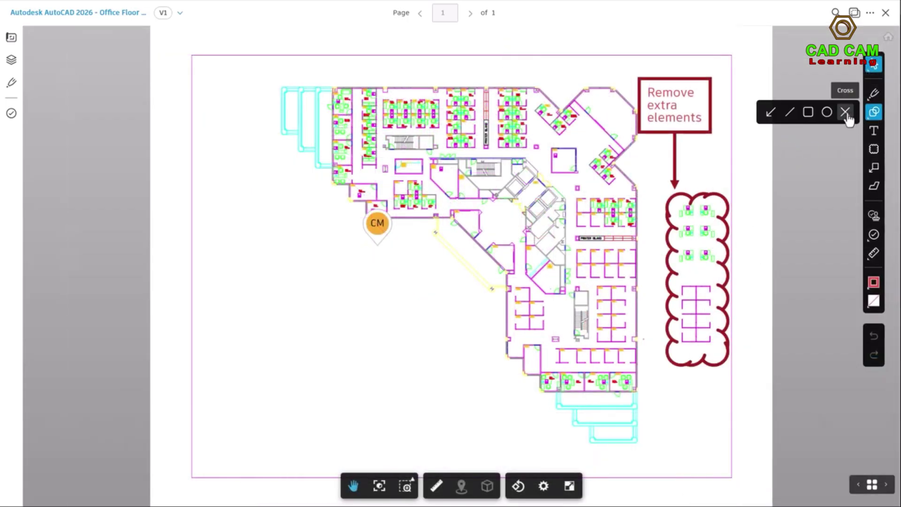
left_click(845, 112)
left_click_drag(674, 213, 725, 359)
left_click(726, 180)
left_click(790, 110)
Step: Sync the markups to AutoCAD for two members with the comment 'Remove extra elements'
left_click(870, 14)
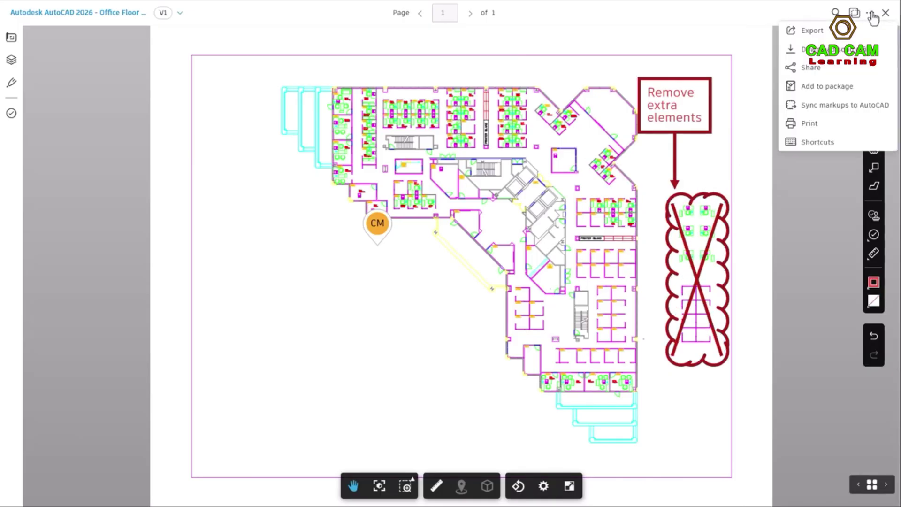
left_click(842, 106)
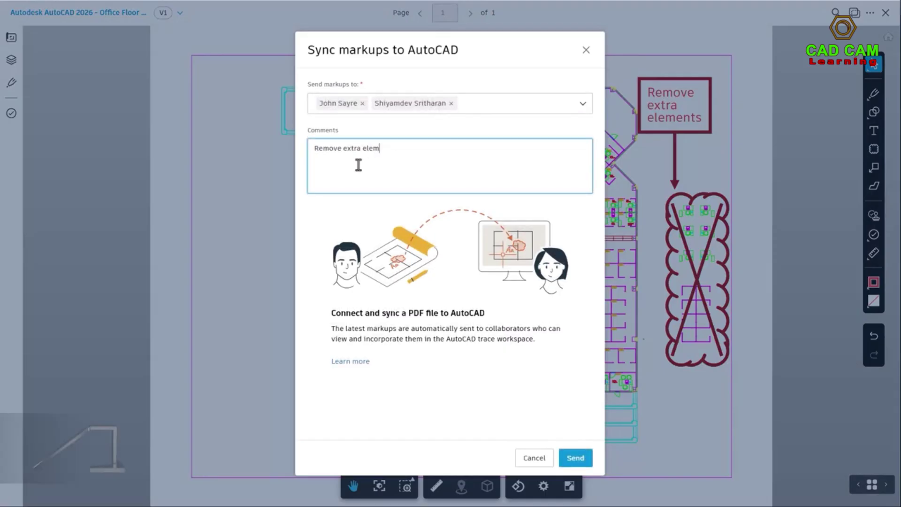
type("ents")
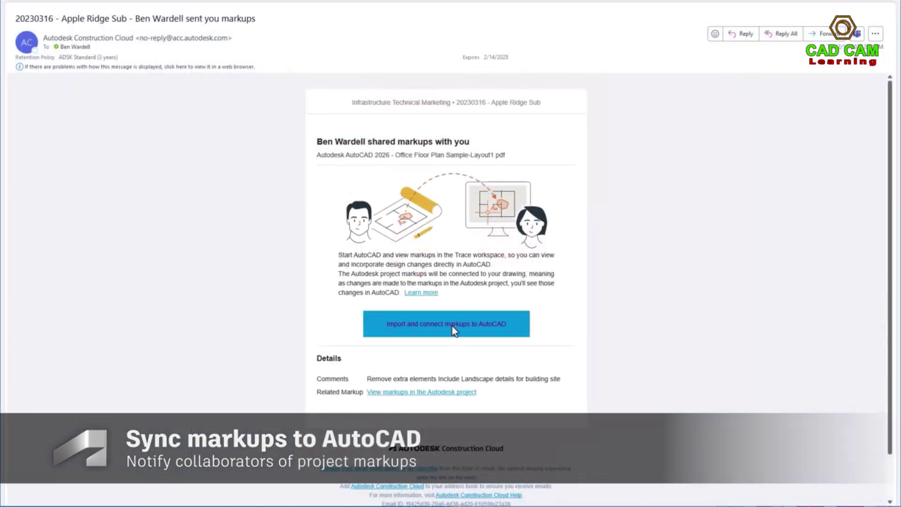
Step: Use the e-mail's 'Import and connect markups to AutoCAD' link to bring the markups into AutoCAD
left_click(453, 328)
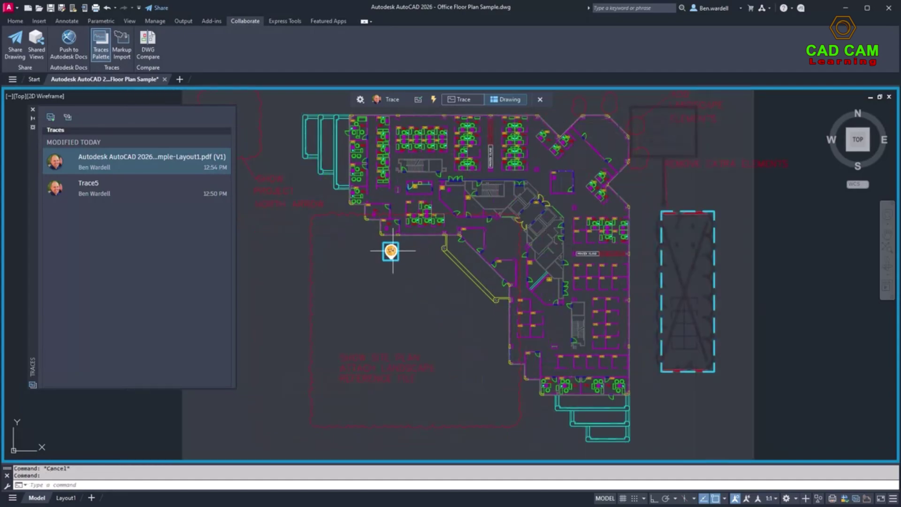
Step: Open issue #5, Commissioning, from its pin in Autodesk Docs and set its status to Pending
left_click(392, 251)
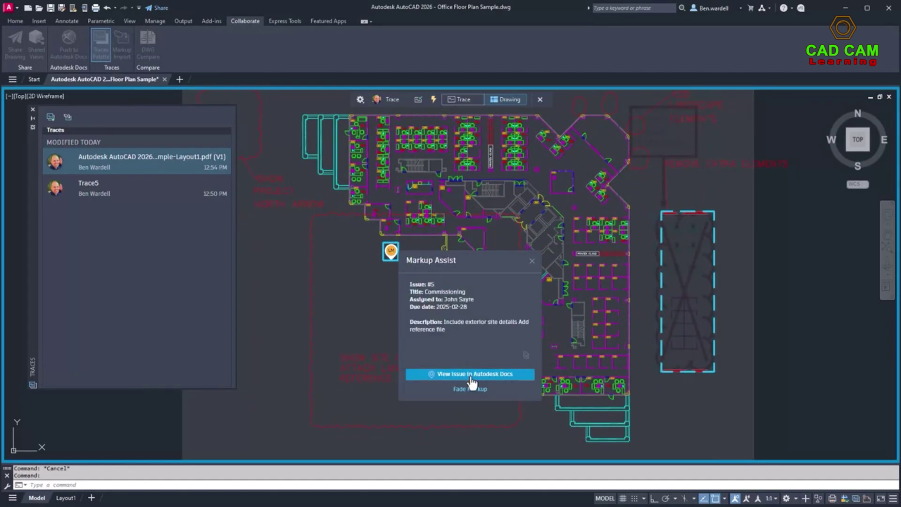
left_click(471, 375)
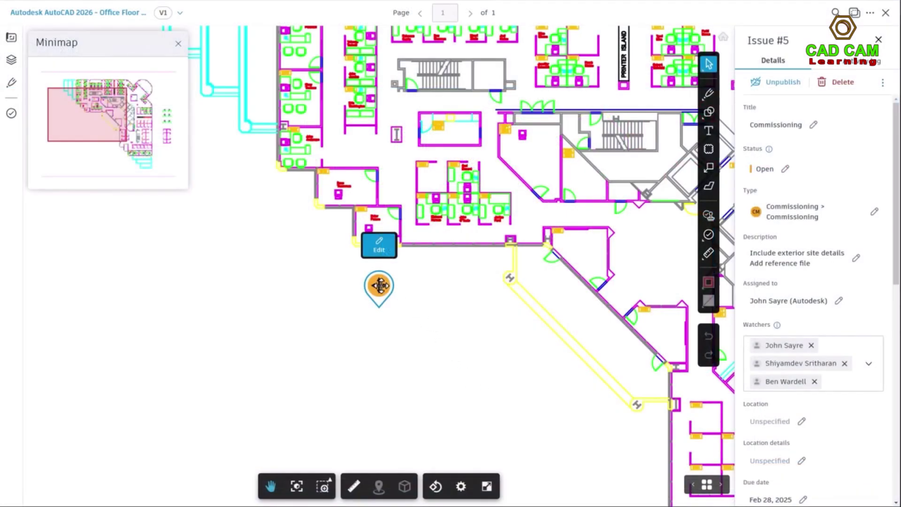
left_click(761, 172)
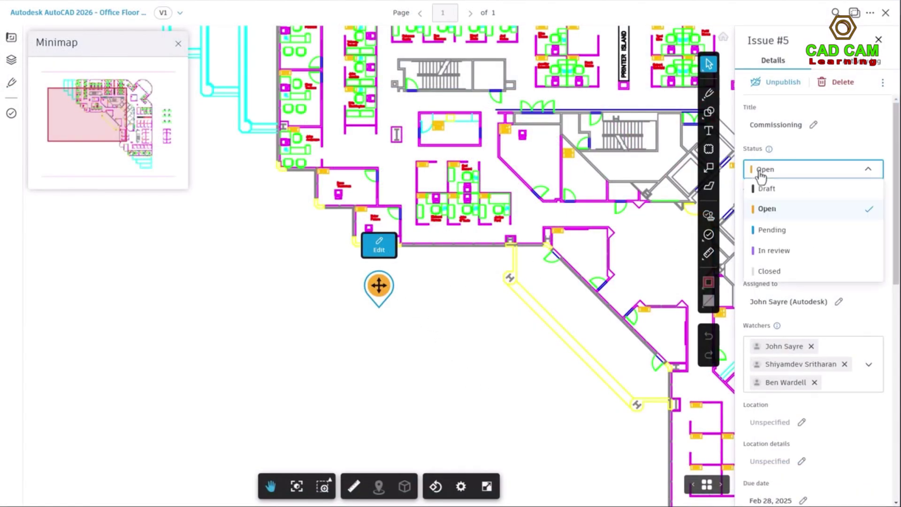
left_click(772, 230)
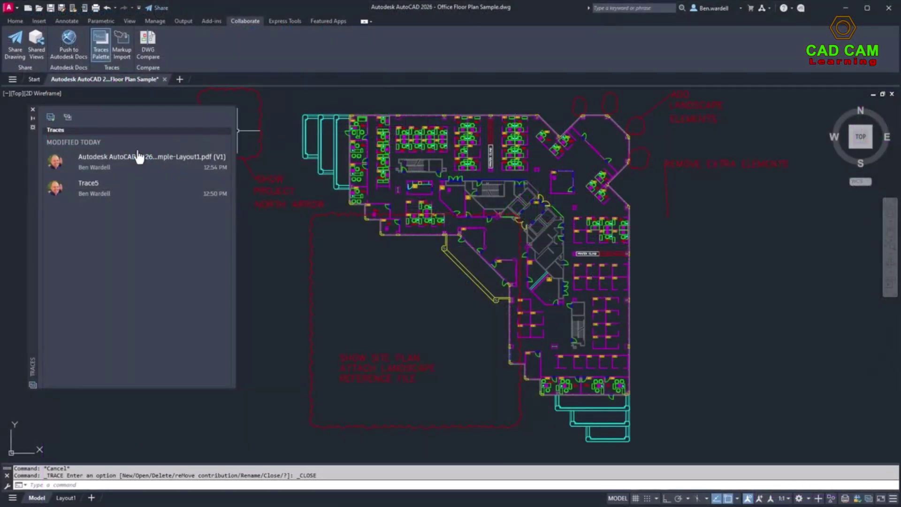
Step: Reopen the imported markup trace, review issue #5's details, and return to the drawing
left_click(98, 167)
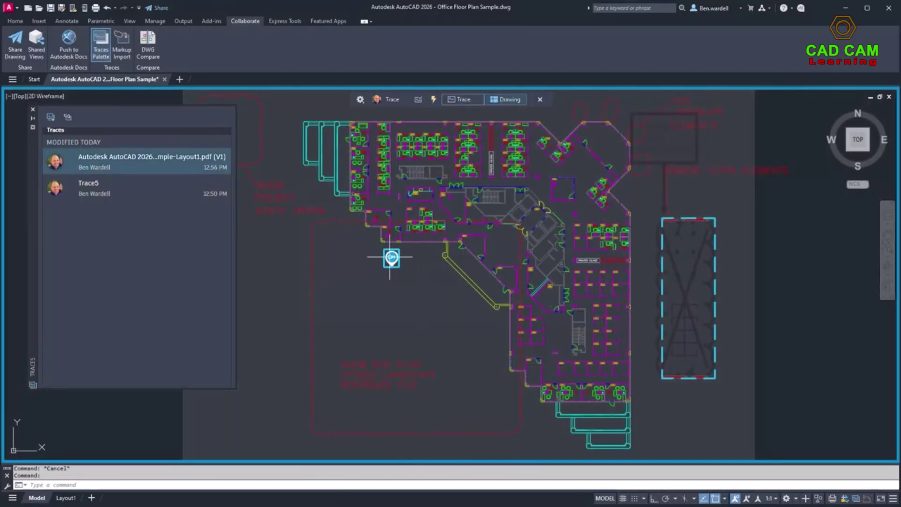
left_click(391, 258)
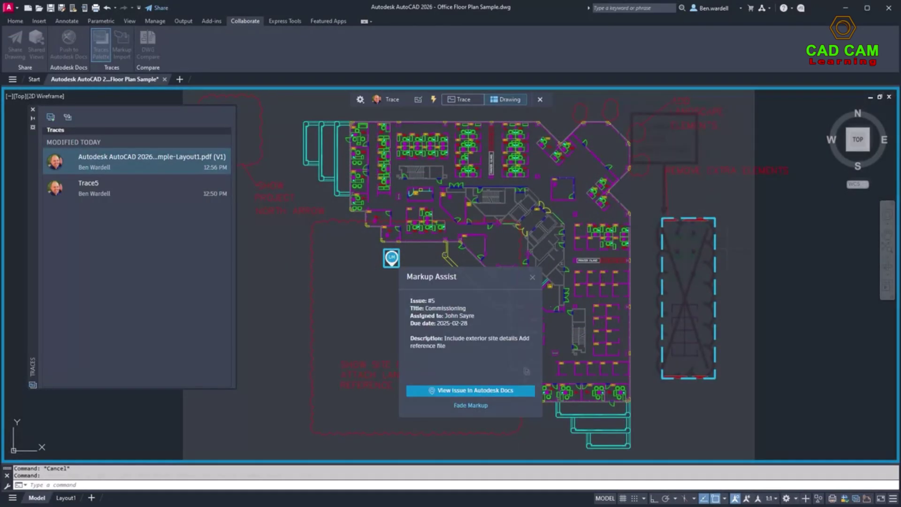
left_click(540, 99)
Step: Delete the REMOVE EXTRA ELEMENTS leader note and close the Traces list
left_click(726, 248)
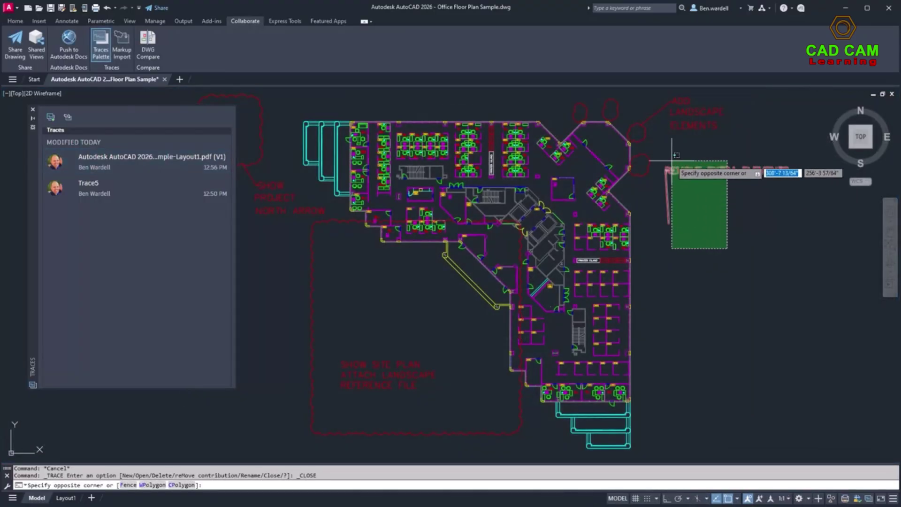
left_click(654, 166)
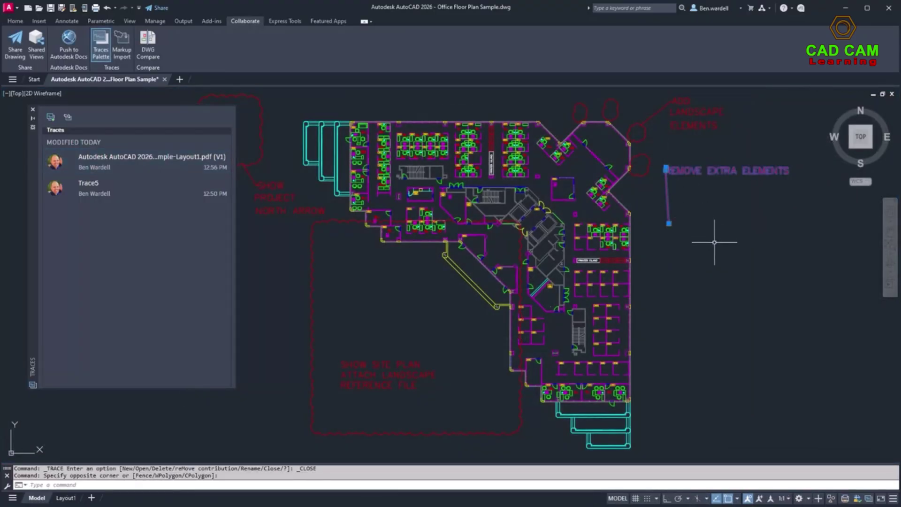
key("Delete")
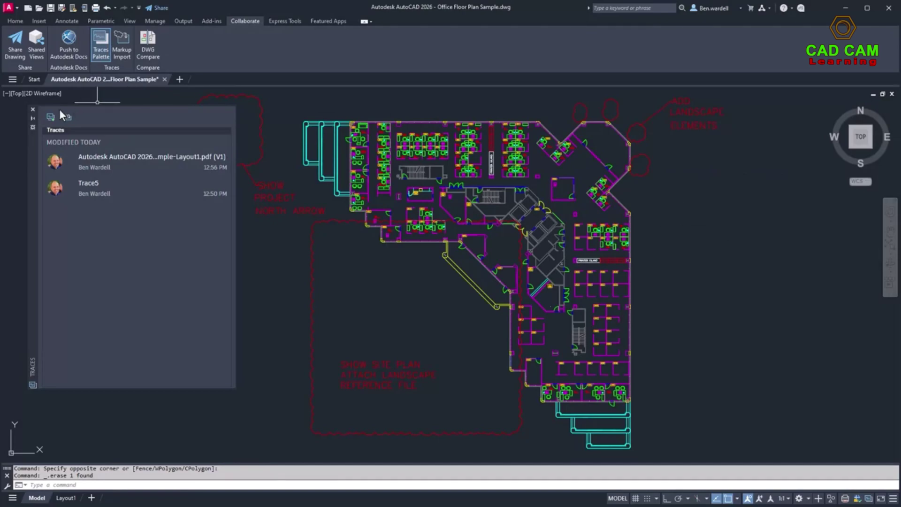
left_click(32, 109)
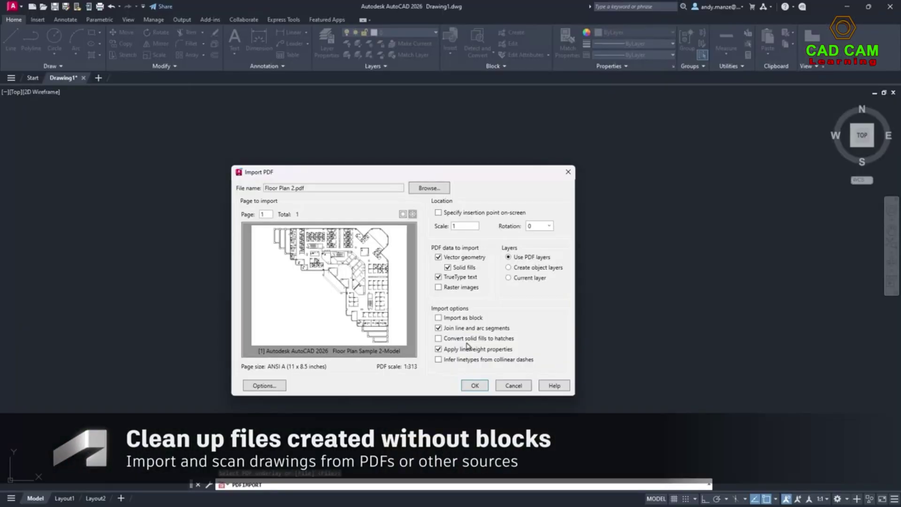
Step: Import the Floor Plan 2 PDF and run Detect and Convert object detection
left_click(474, 385)
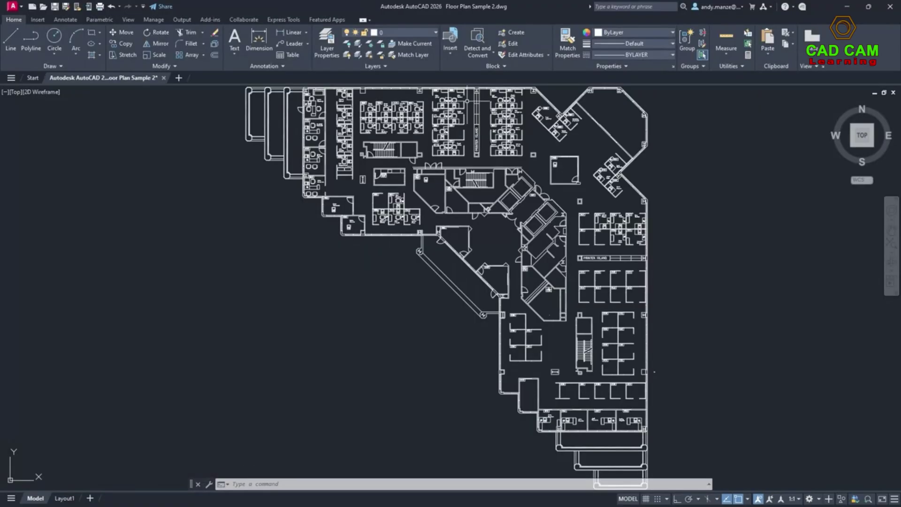
left_click(482, 55)
left_click(490, 71)
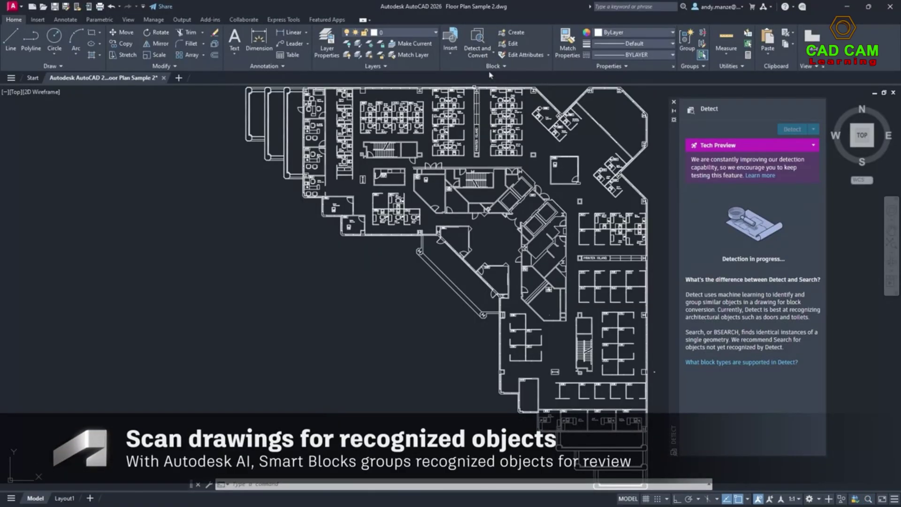
Step: Review the 184, 163 and 28-object sets, choose the 23-door set, and make a bottom door primary
left_click(700, 224)
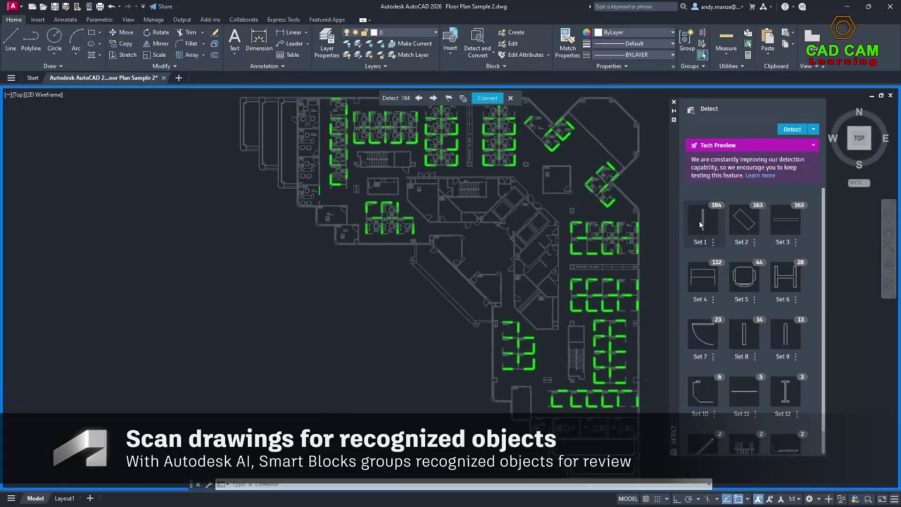
left_click(784, 227)
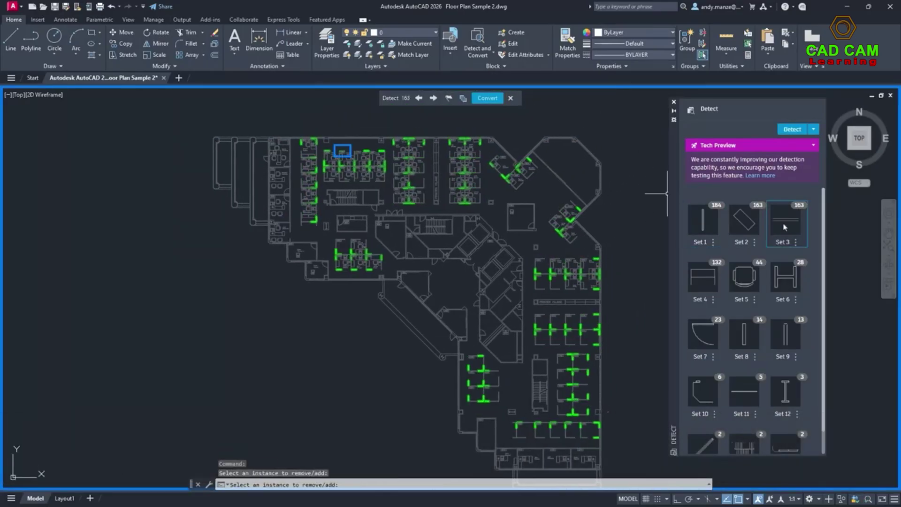
left_click(786, 282)
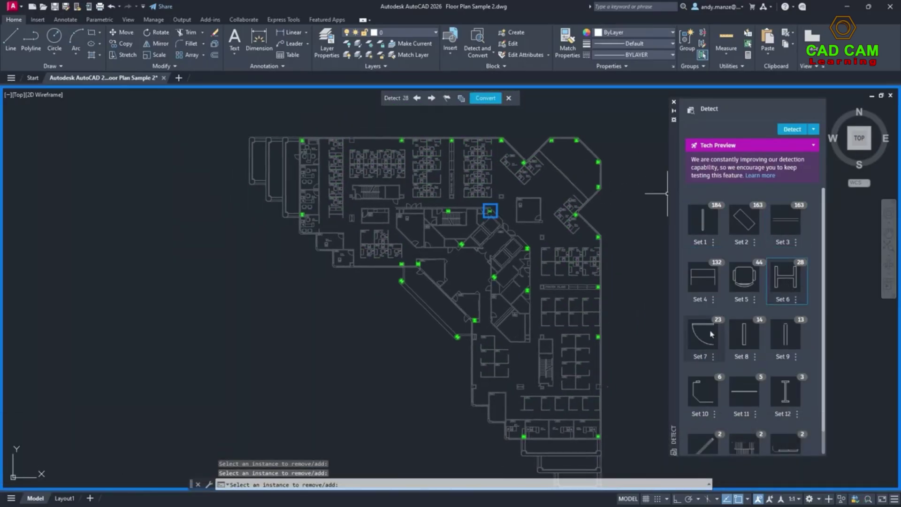
left_click(698, 341)
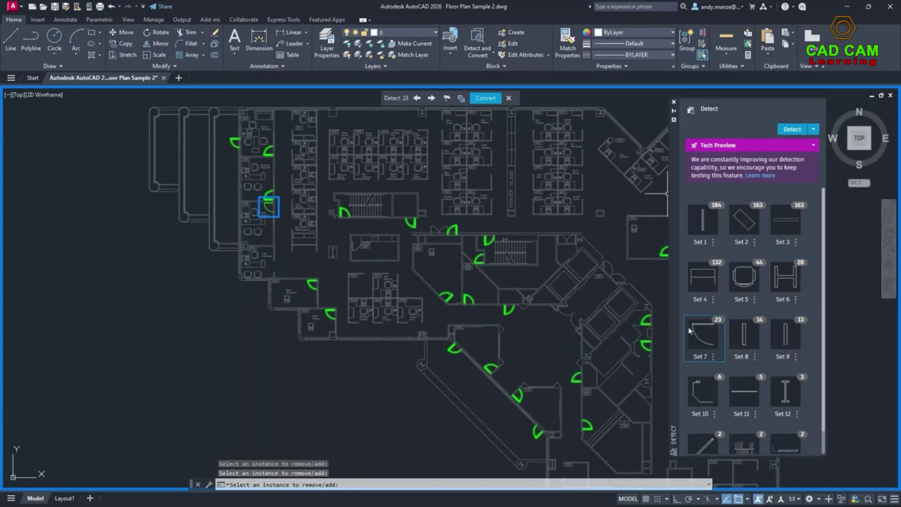
left_click(461, 99)
left_click(488, 116)
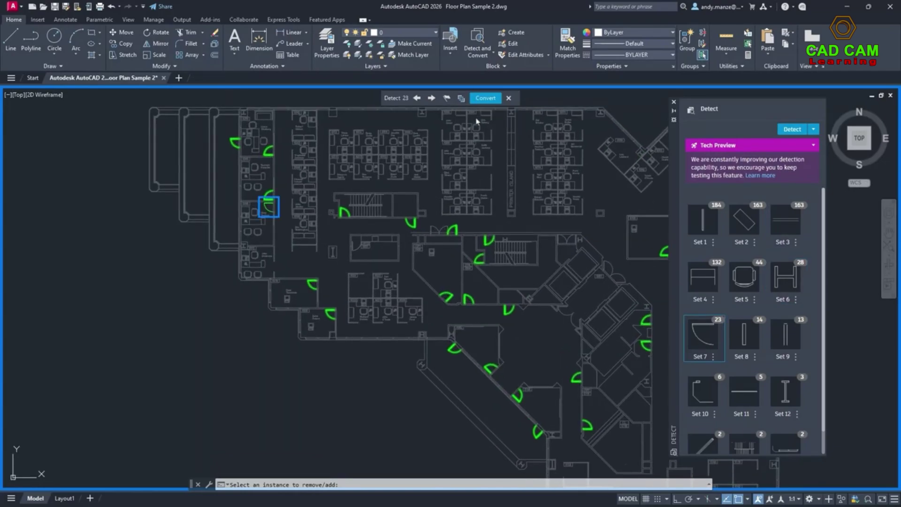
left_click(587, 425)
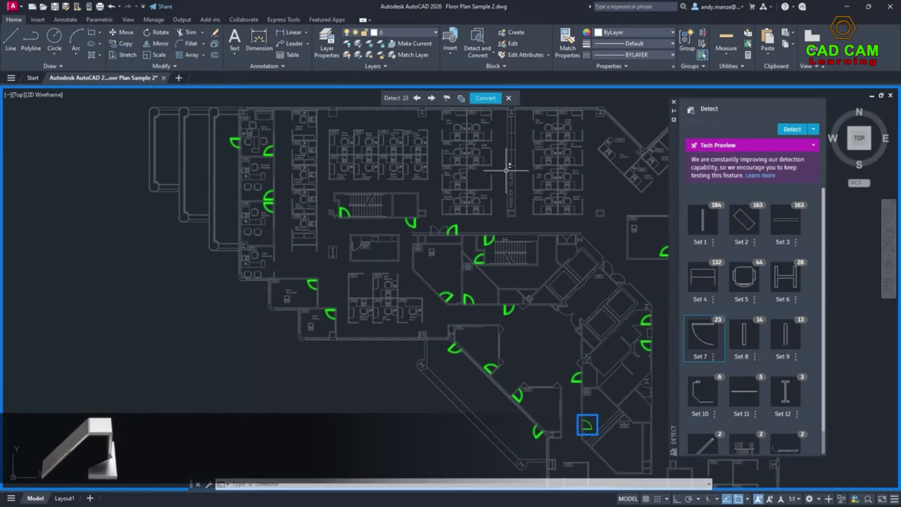
Step: Turn the 23 detected doors into Door 1 block references on layer E-F-DOOR and accept placement
left_click(486, 98)
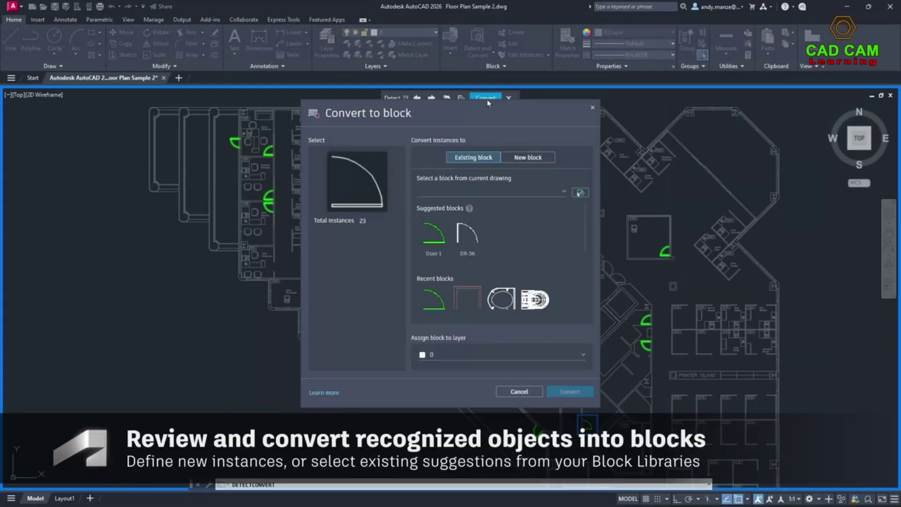
left_click(433, 237)
left_click(565, 356)
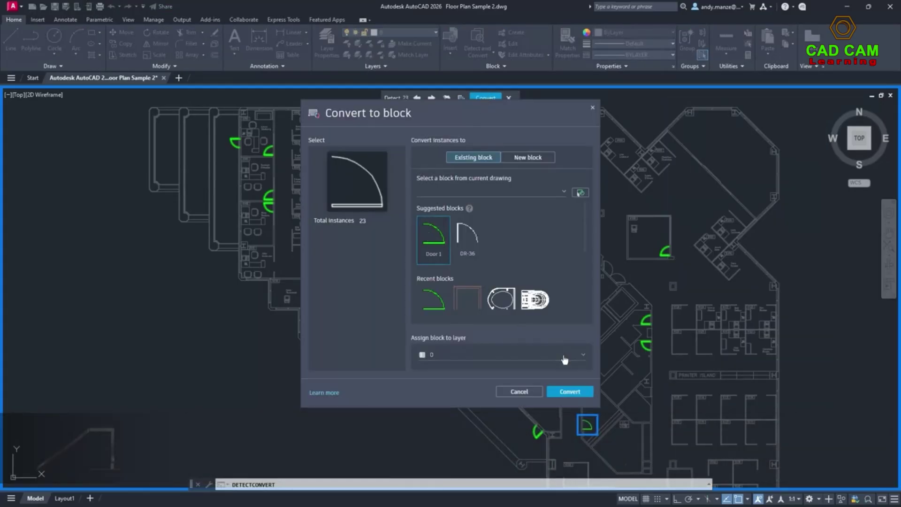
left_click_drag(581, 224, 581, 271)
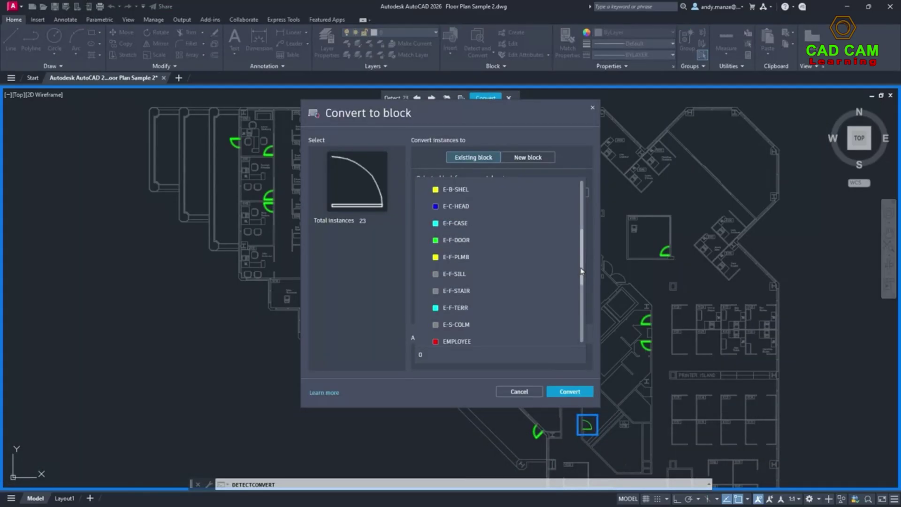
left_click(539, 245)
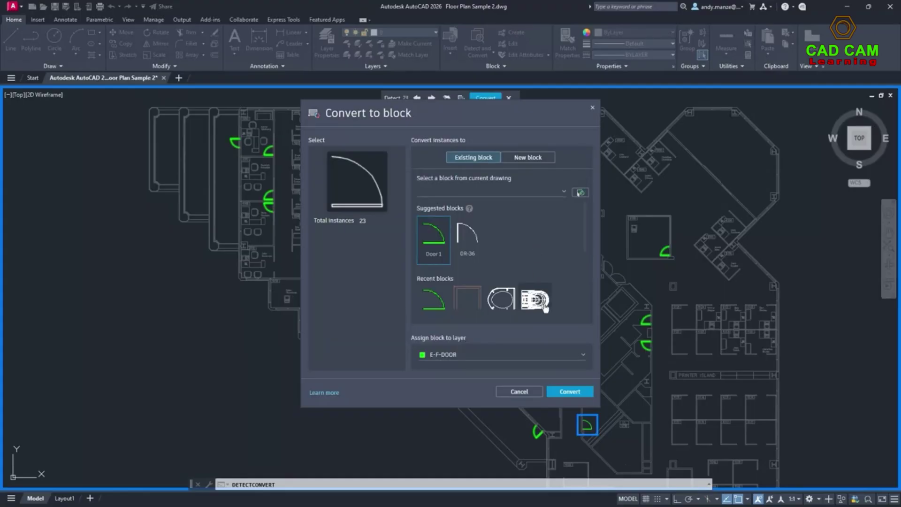
left_click(569, 392)
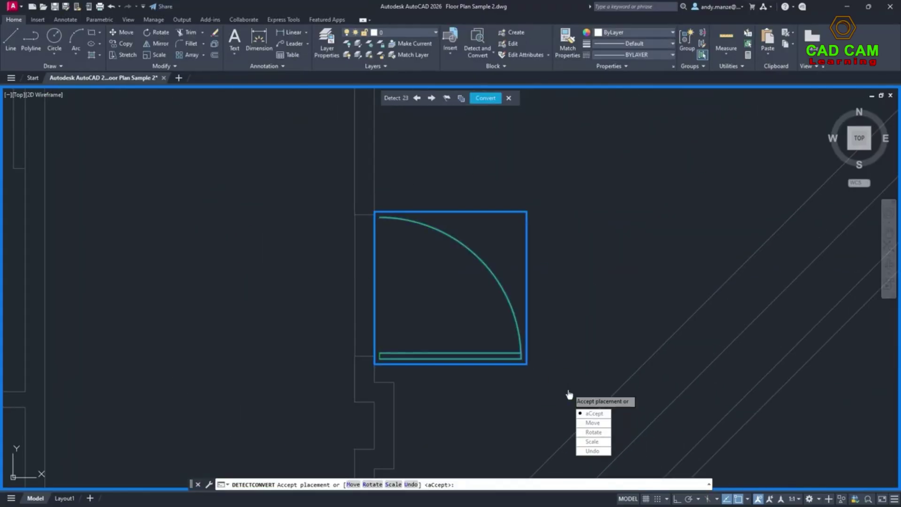
key("Return")
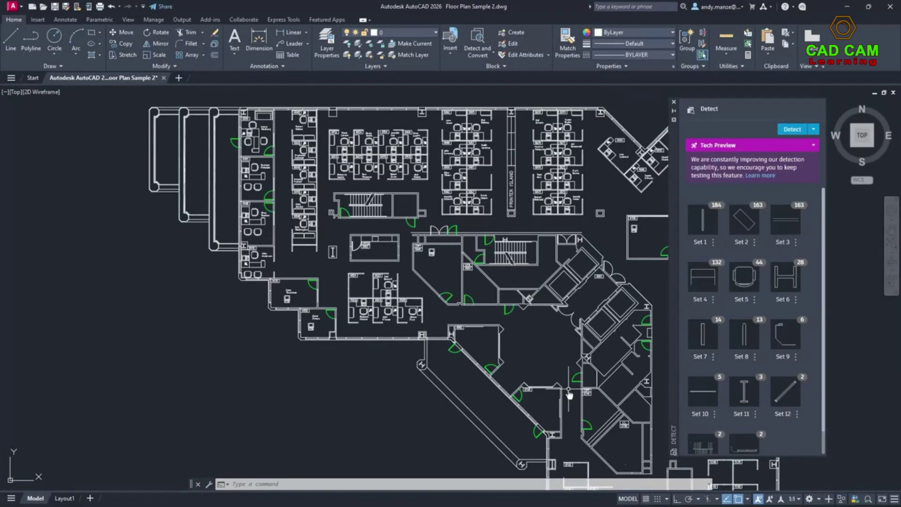
scroll(469, 235, "up", 5)
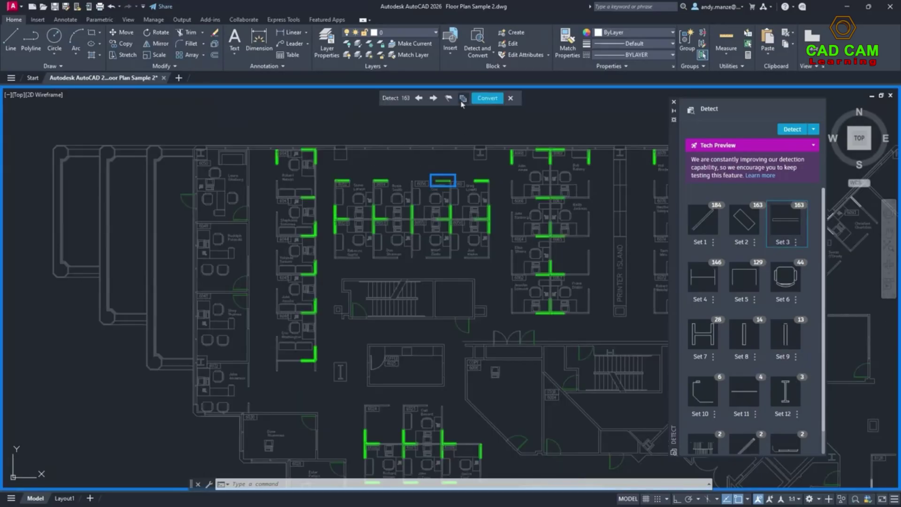
Step: Add the two partition end lines to the partition group's primary instance
left_click(463, 98)
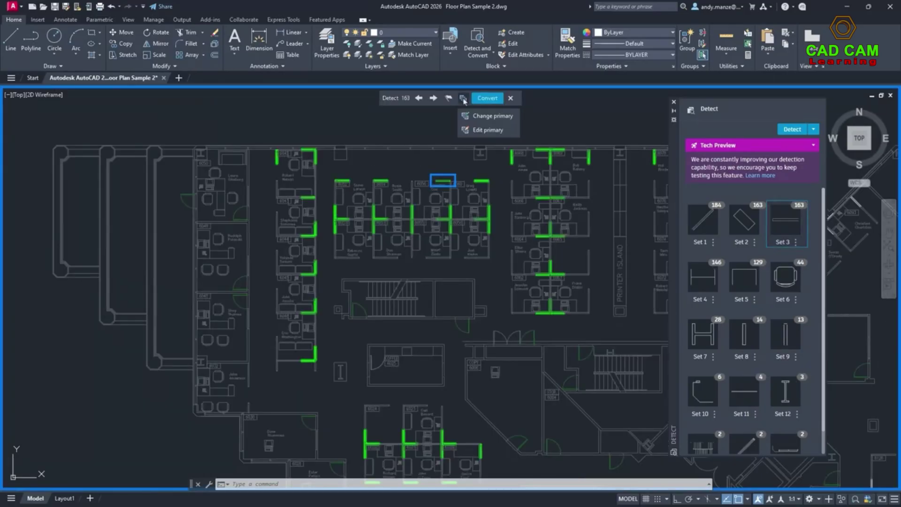
left_click(479, 130)
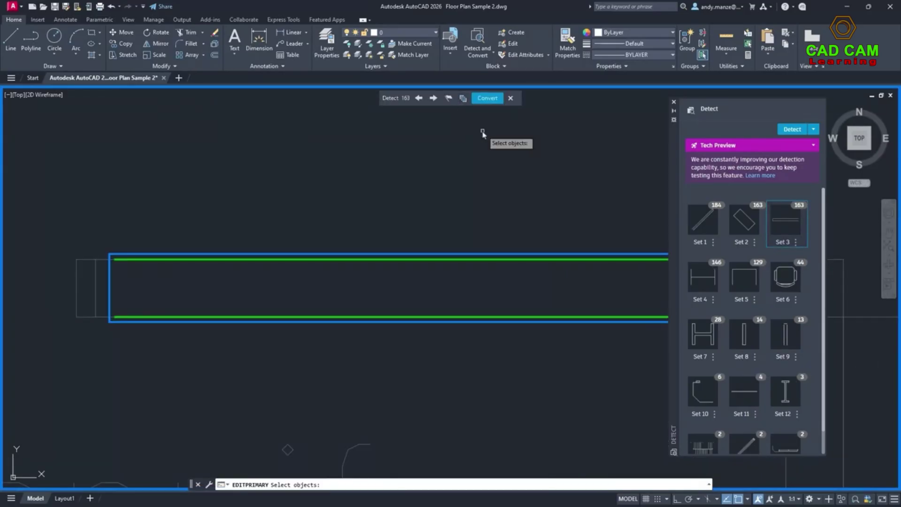
left_click(57, 221)
left_click(150, 345)
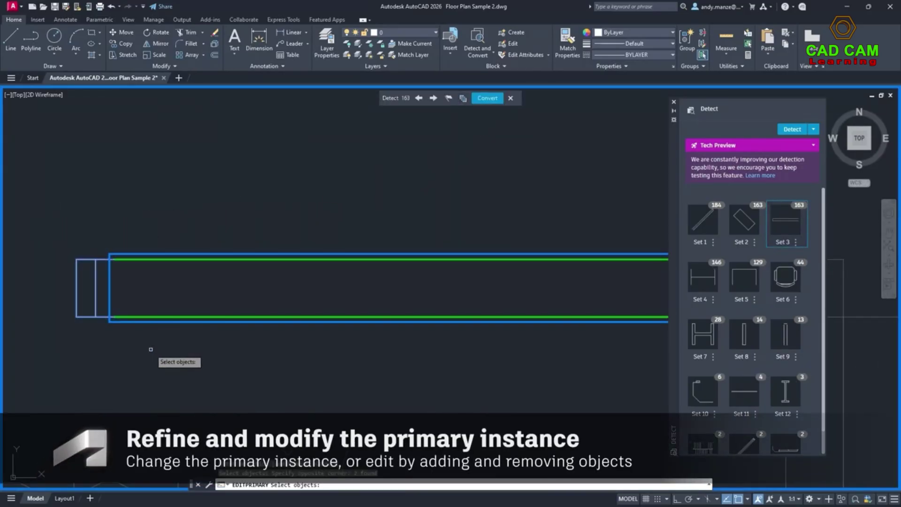
key("Return")
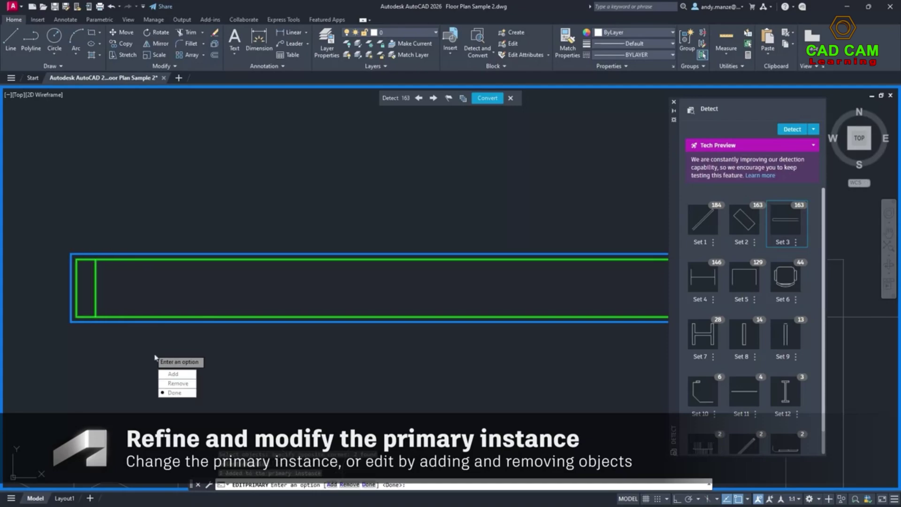
type("D")
key("Return")
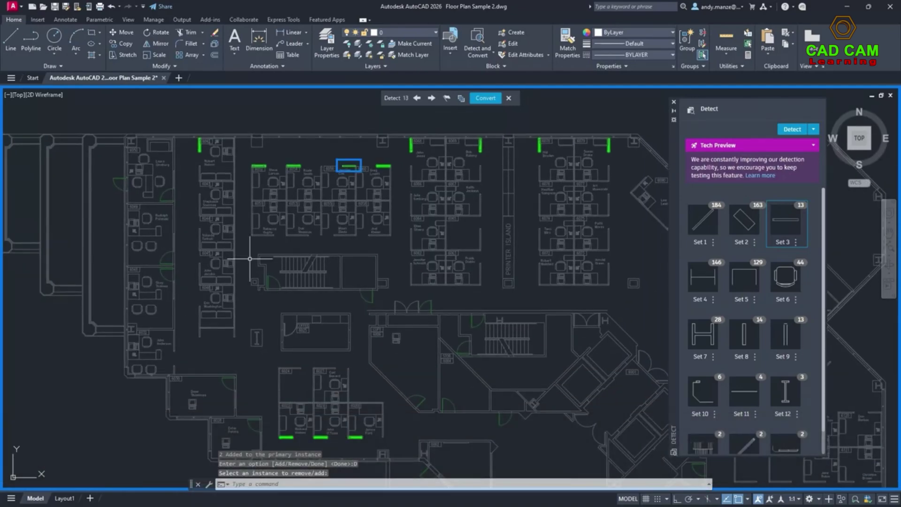
Step: Convert the 13 partitions into a new Partition block on layer IWALLE
left_click(486, 98)
type("Partition")
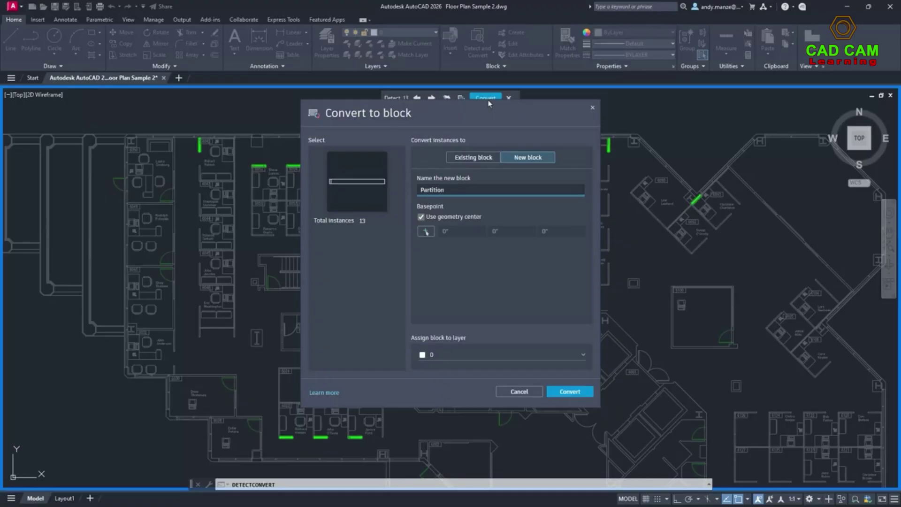
left_click(580, 358)
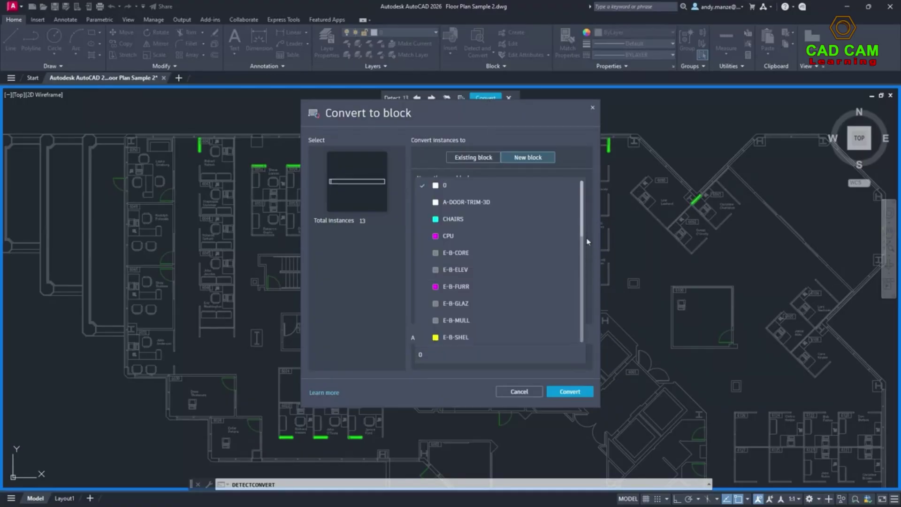
left_click_drag(582, 236, 580, 275)
scroll(540, 282, "down", 5)
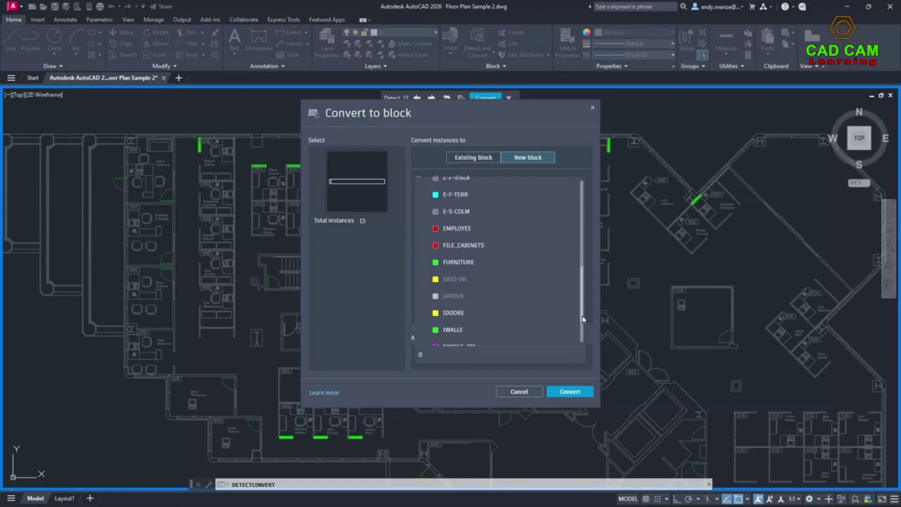
left_click(507, 296)
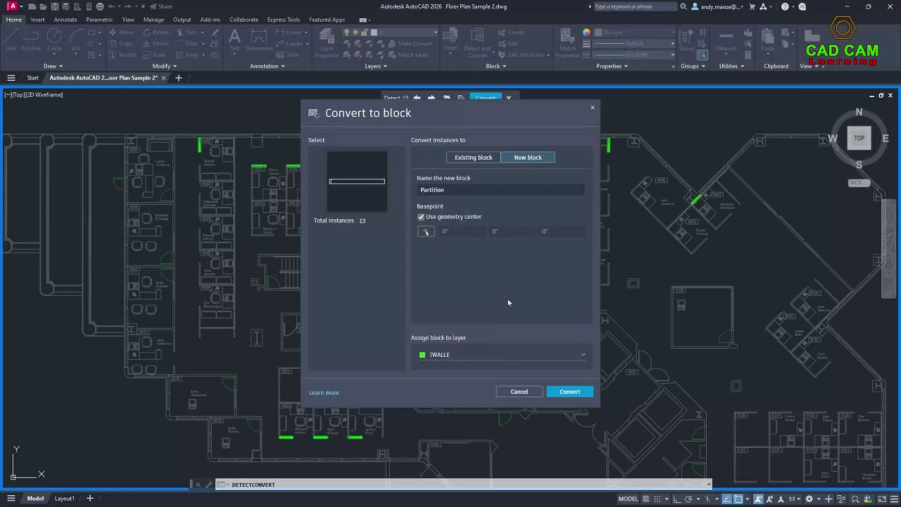
left_click(567, 391)
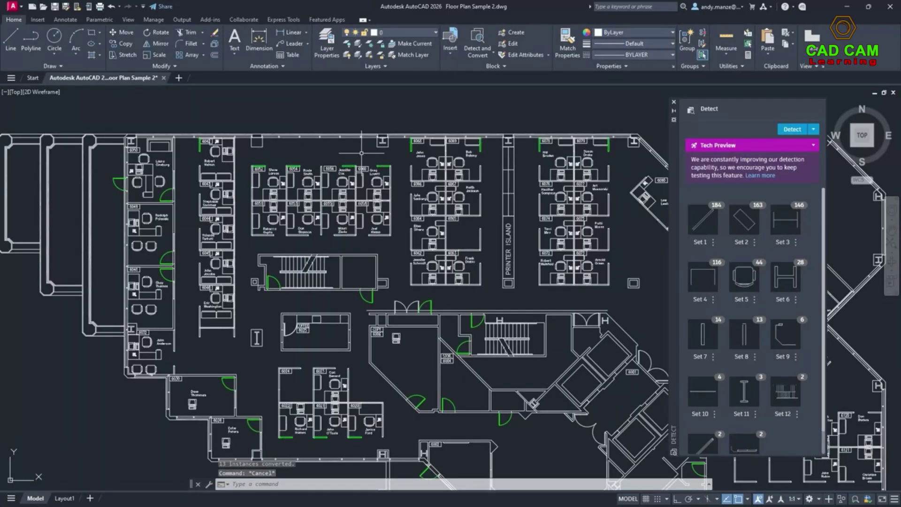
scroll(362, 153, "up", 8)
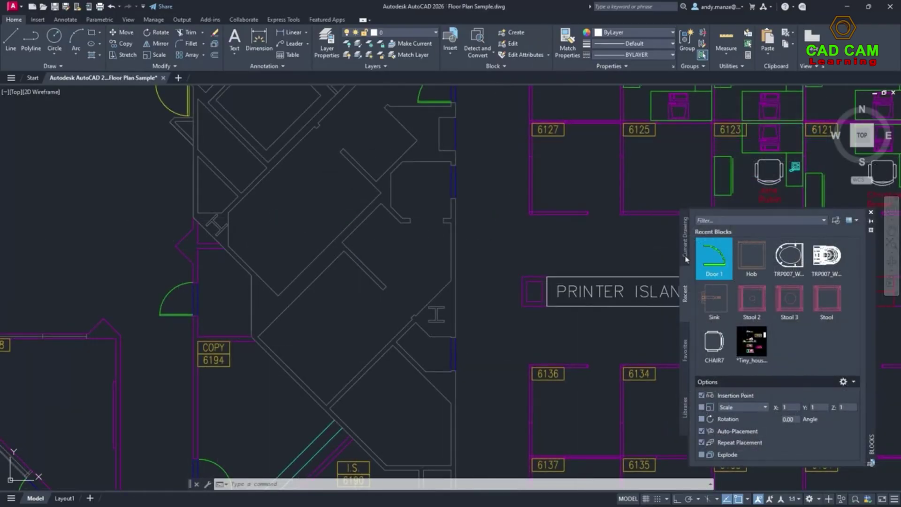
Step: Insert a Door 1 block from the Recent blocks into the wall opening
left_click(717, 258)
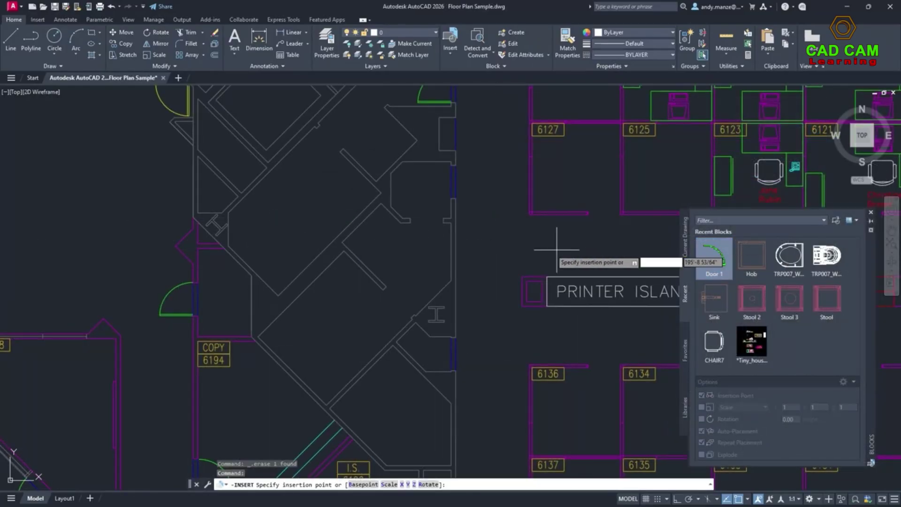
left_click(458, 337)
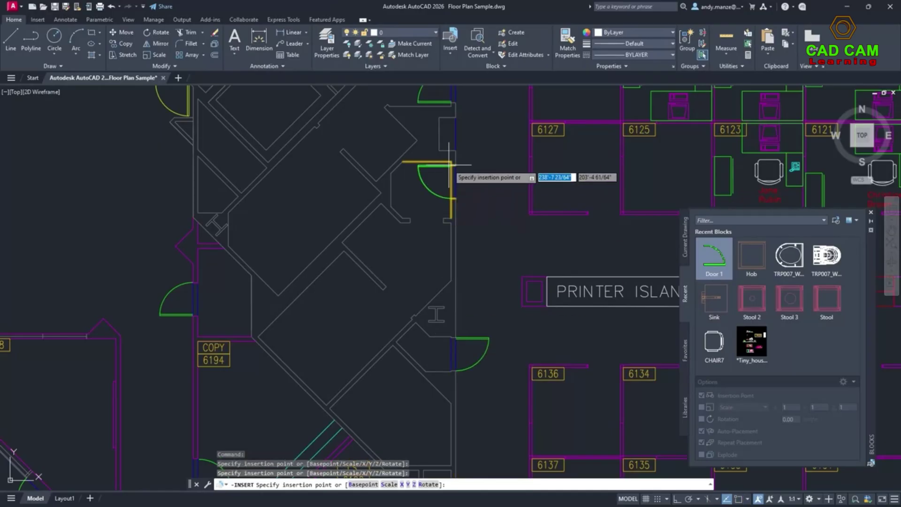
key("Escape")
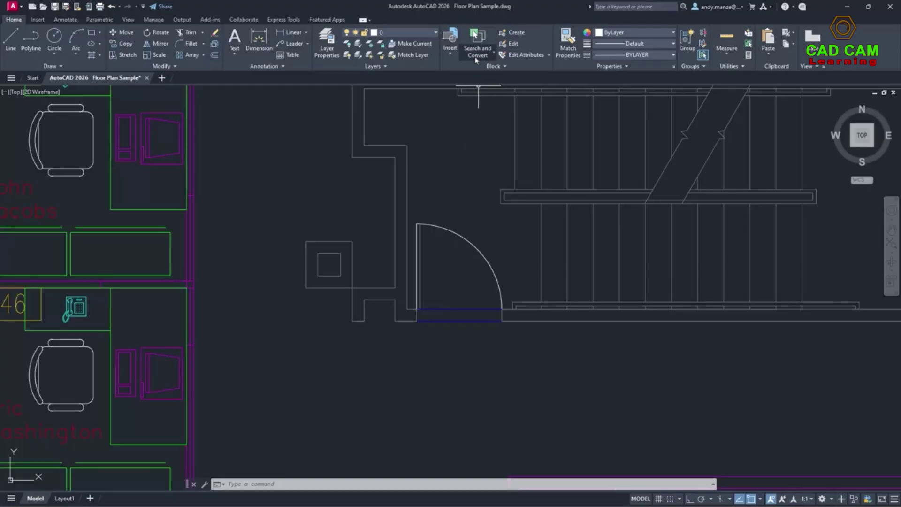
Step: Search for geometry matching the selected door swing, excluding existing blocks
left_click(478, 54)
left_click(482, 90)
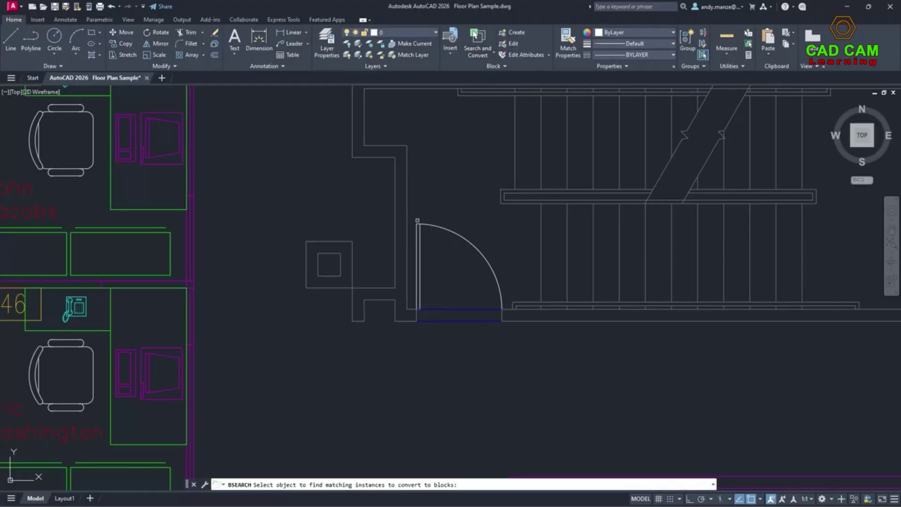
left_click(405, 220)
left_click(450, 311)
left_click(458, 234)
key("Return")
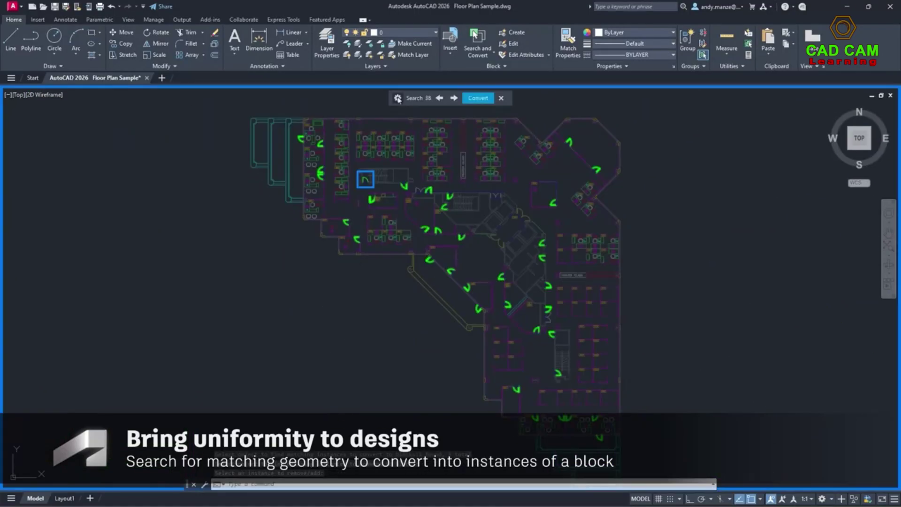
left_click(398, 99)
left_click(396, 116)
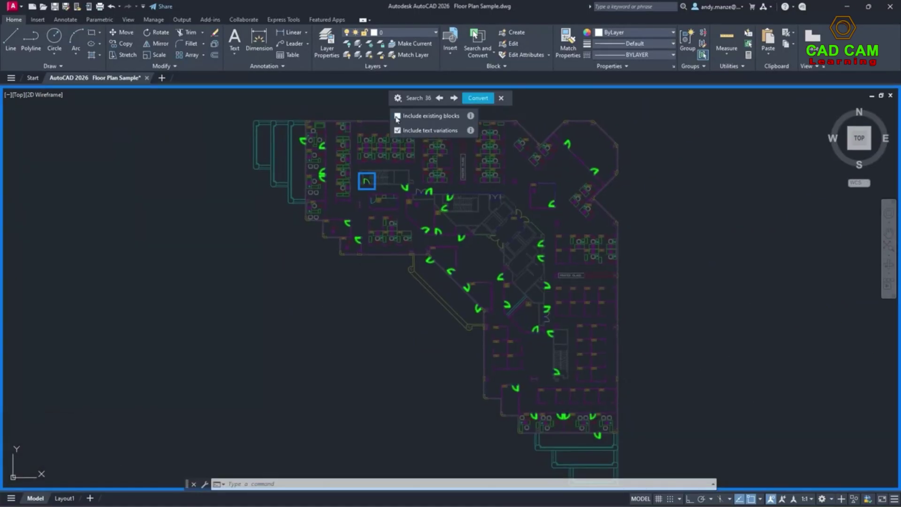
Step: Convert the 36 matching doors into a new Door23 block on layer E-F-DOOR
left_click(479, 98)
type("Door23")
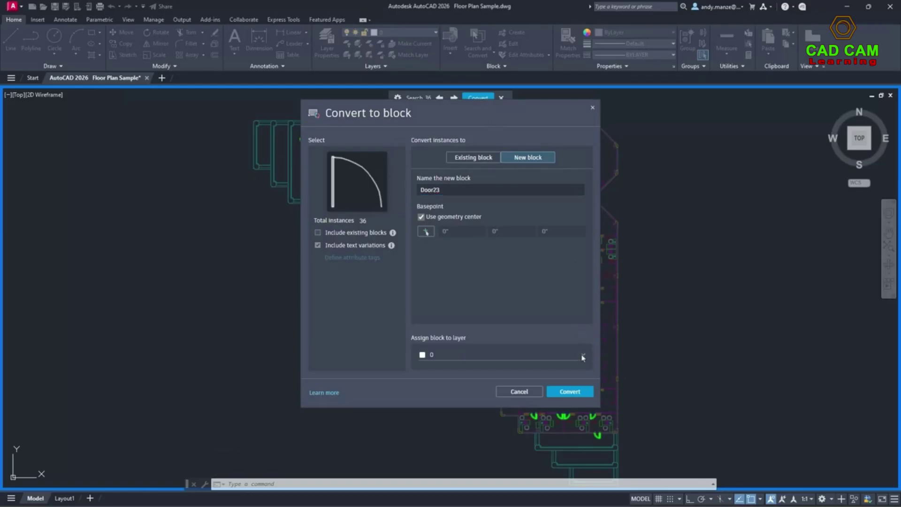
left_click(582, 357)
scroll(580, 244, "down", 3)
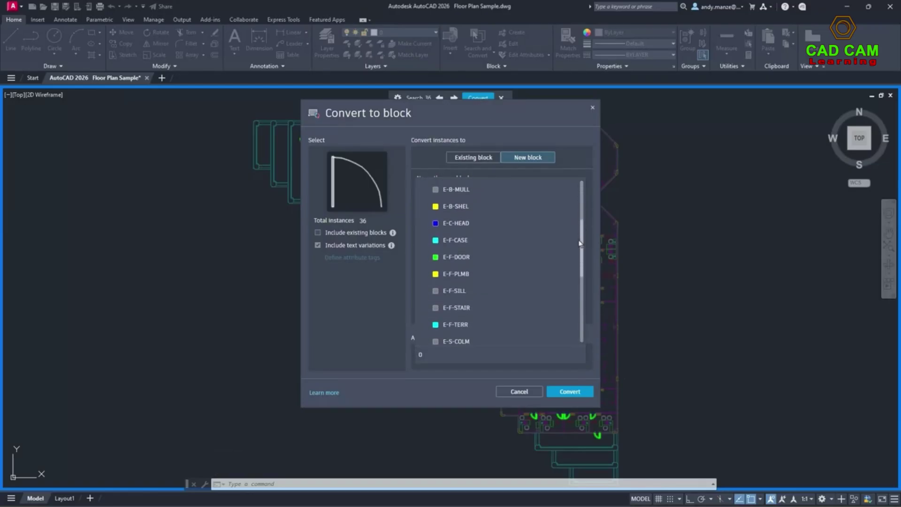
left_click(457, 257)
left_click(574, 393)
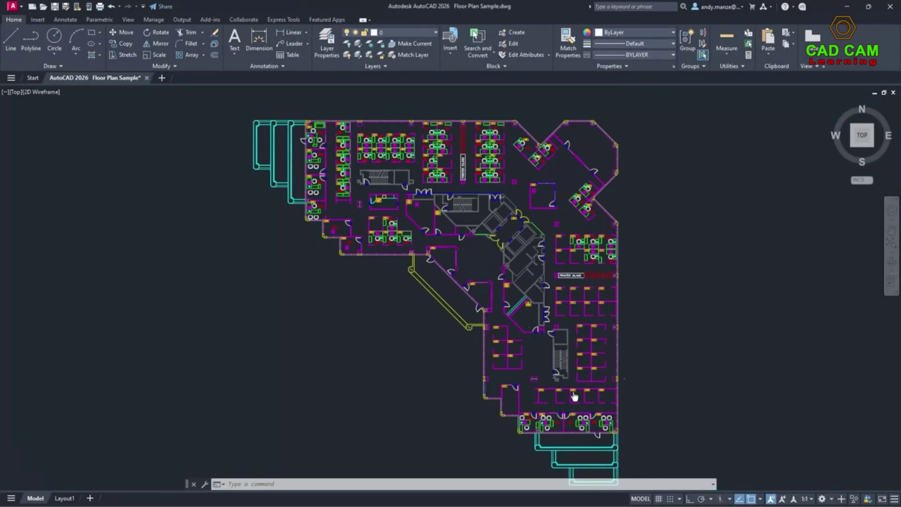
scroll(428, 205, "up", 8)
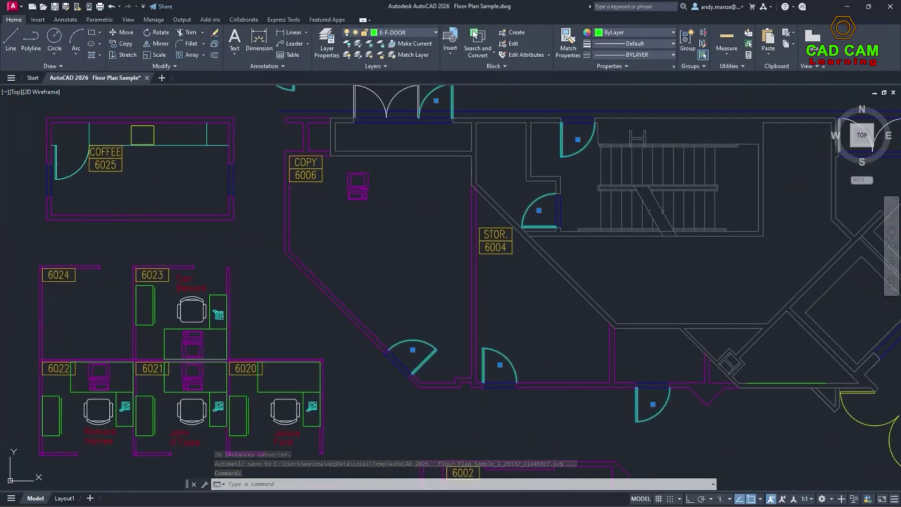
key("Escape")
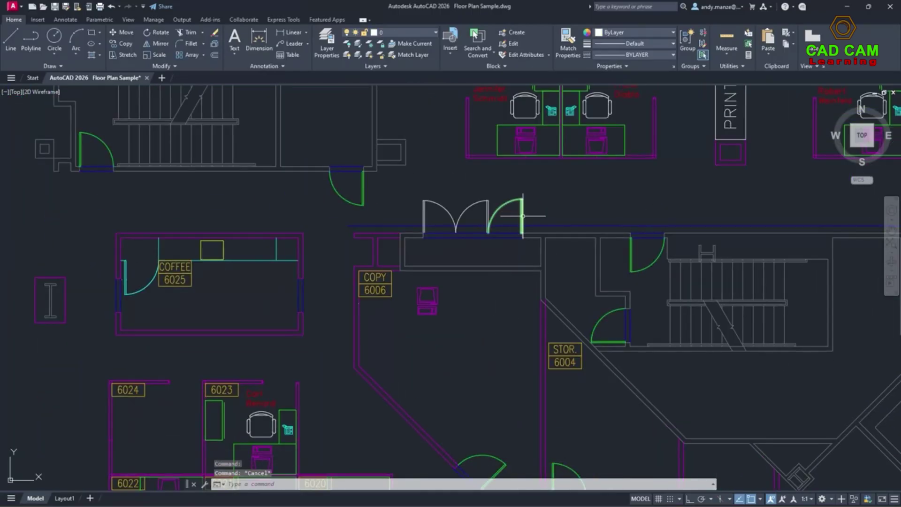
Step: Use BSEA to find all geometry matching the window-selected chair
mouse_move(632, 261)
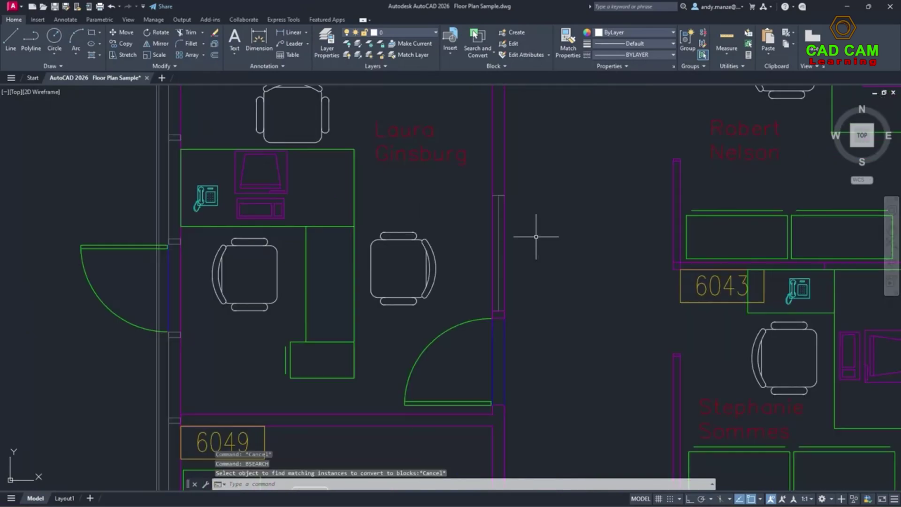
type("BSEARCH")
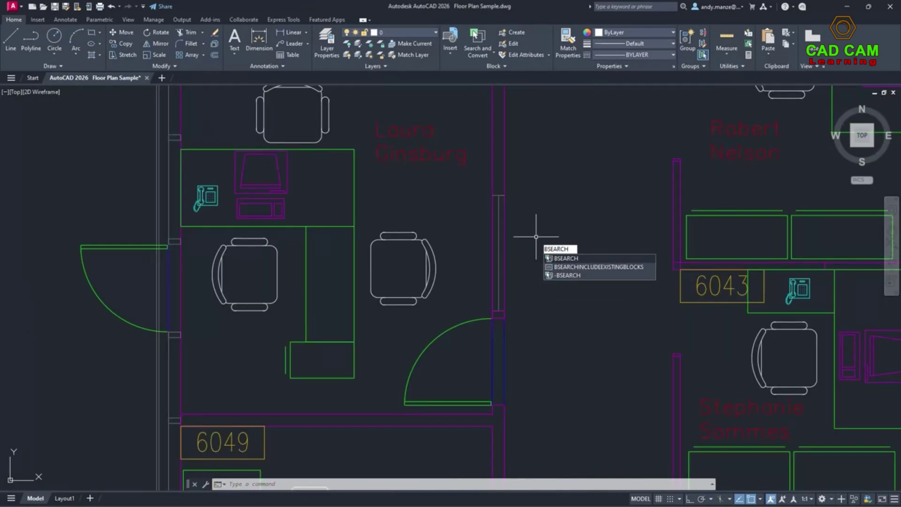
key("Return")
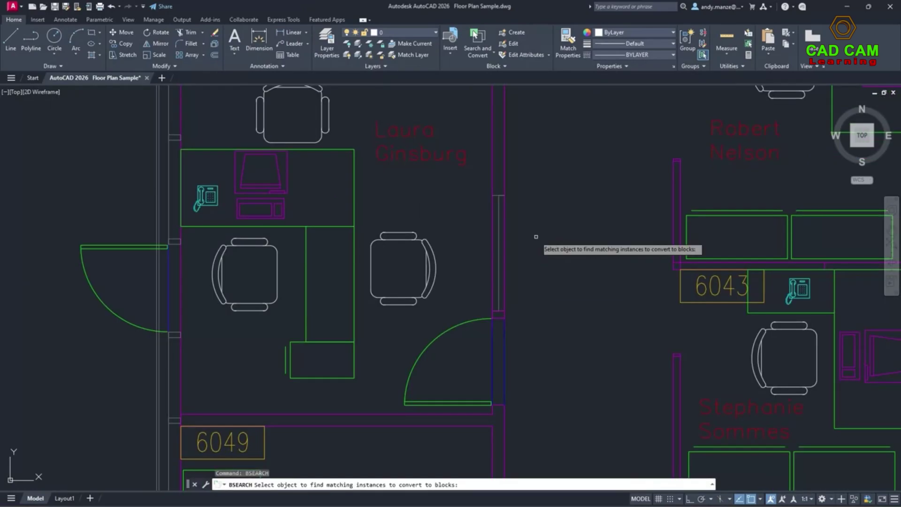
left_click(362, 227)
left_click(445, 308)
key("Return")
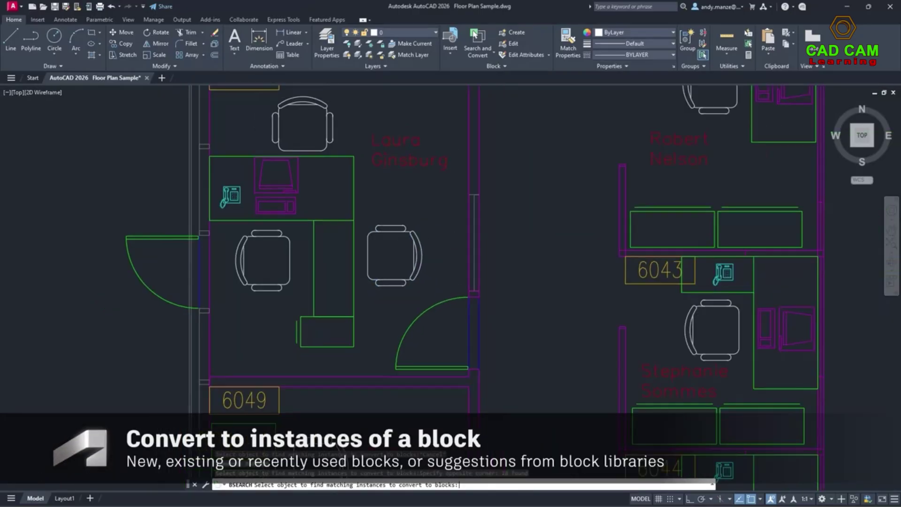
Step: Convert the 66 matching chairs into the existing CHAIR7 block on layer FURNITURE
left_click(479, 98)
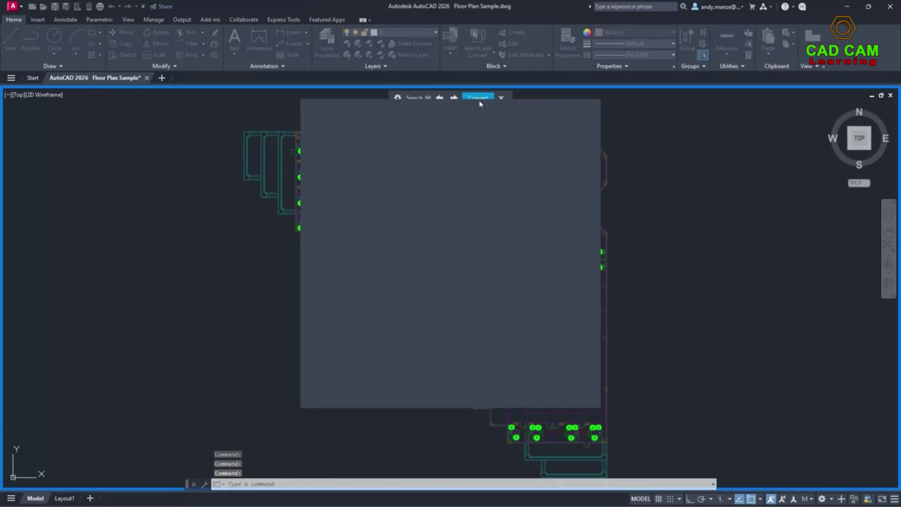
left_click(474, 159)
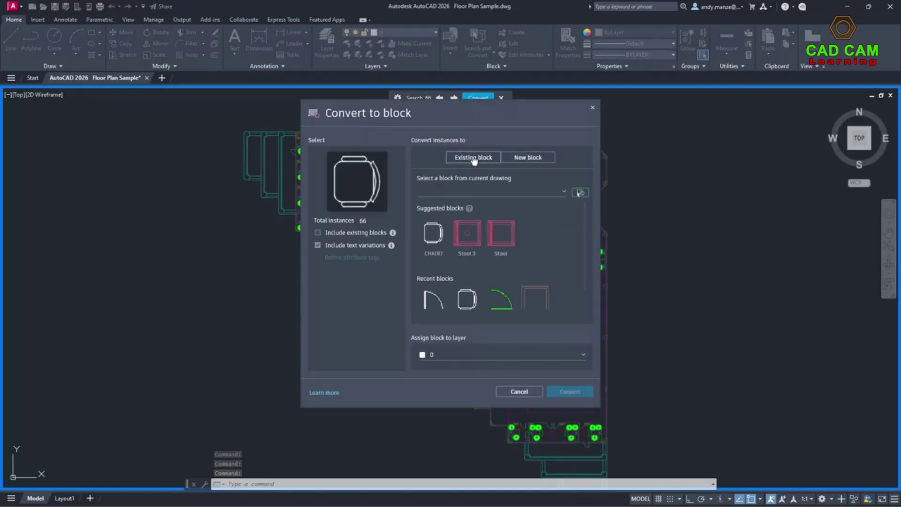
left_click(433, 234)
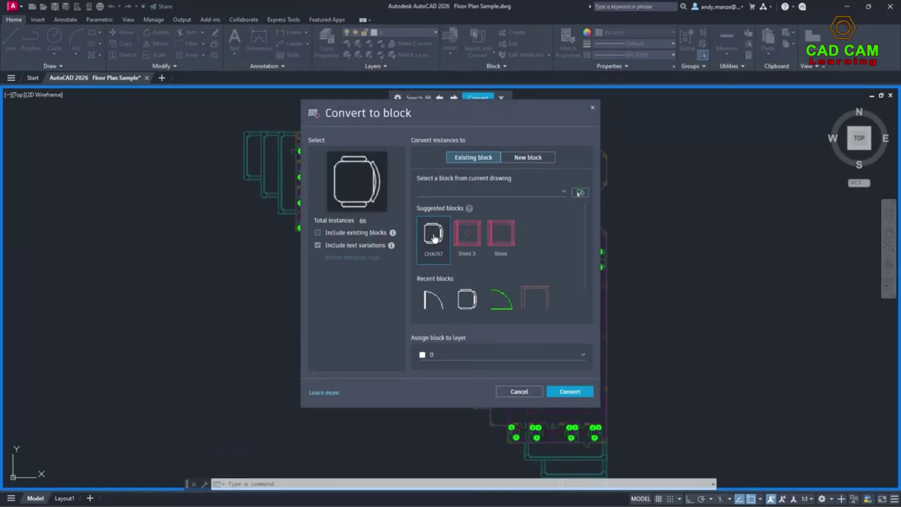
left_click(543, 360)
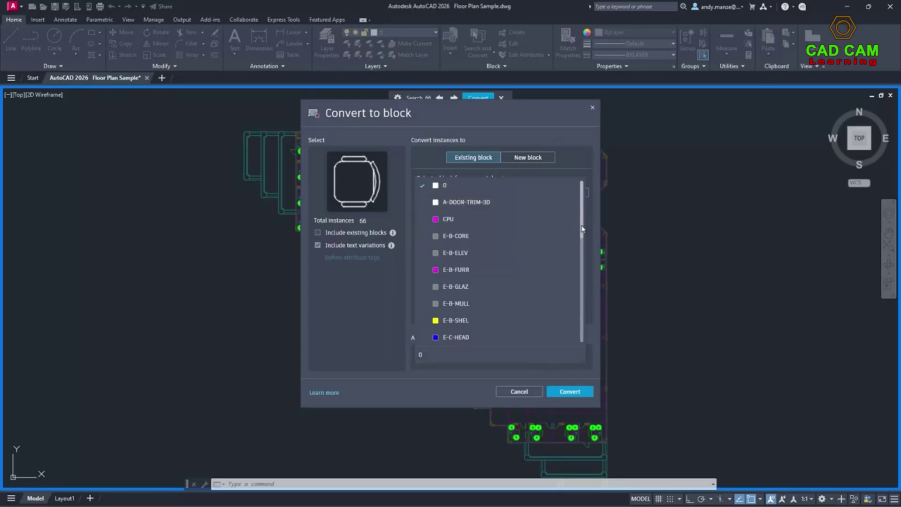
left_click_drag(583, 225, 577, 302)
left_click(464, 291)
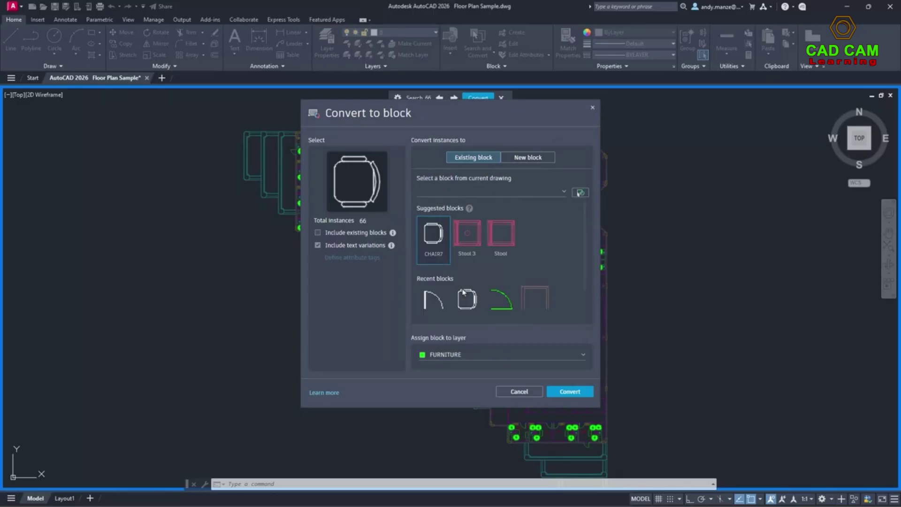
left_click(569, 391)
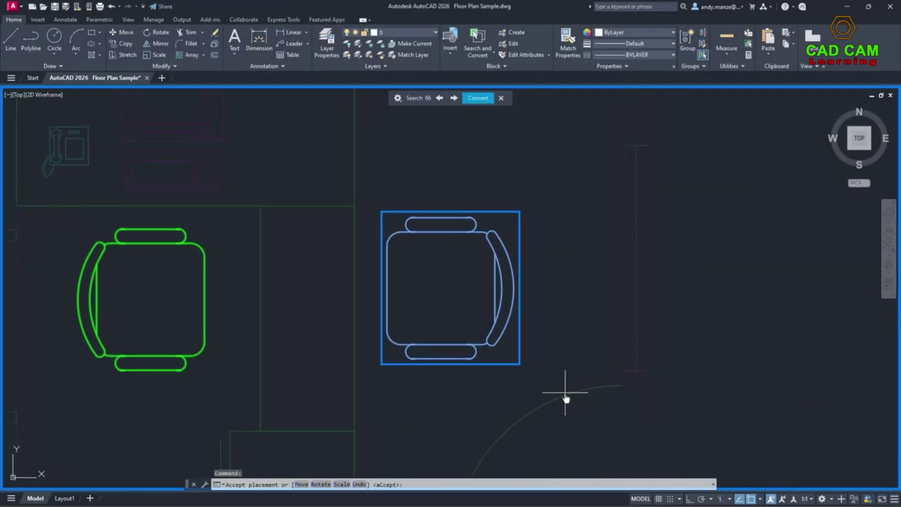
key("Return")
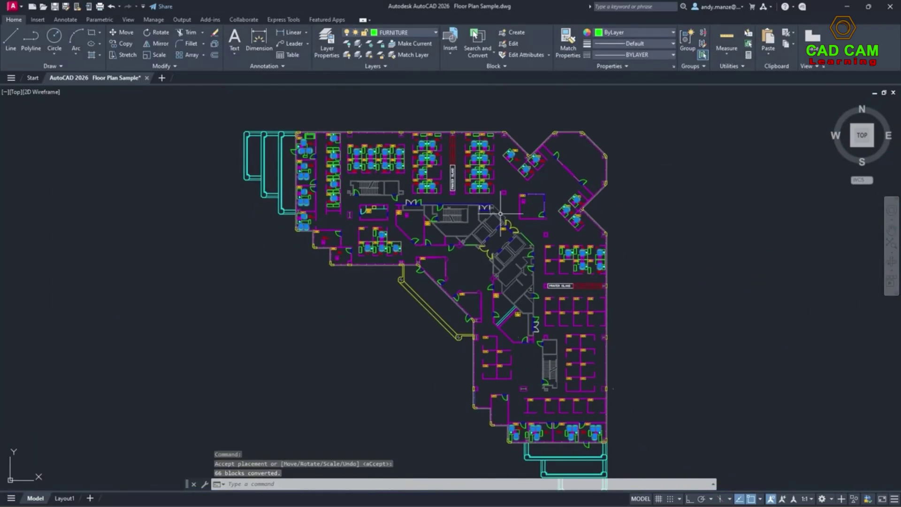
scroll(485, 187, "up", 5)
scroll(498, 187, "up", 5)
key("Escape")
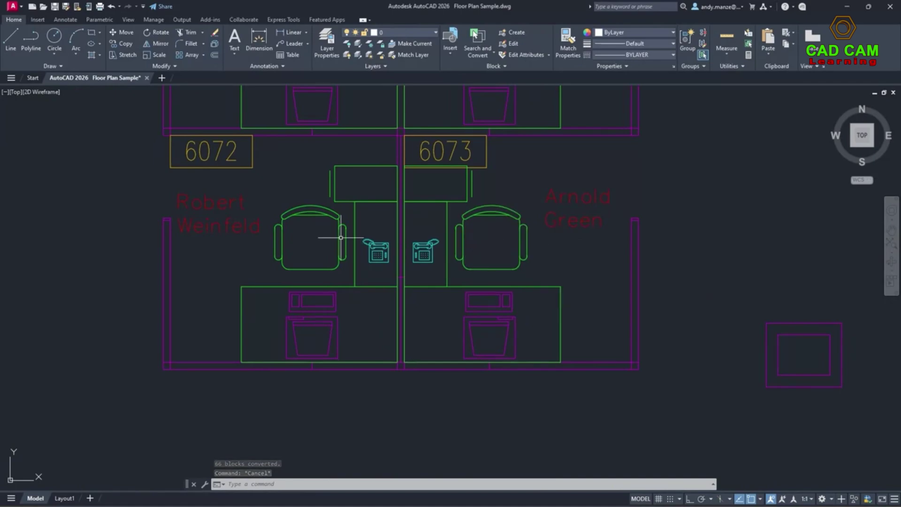
Step: Search for labels matching room number text 6136
mouse_move(339, 237)
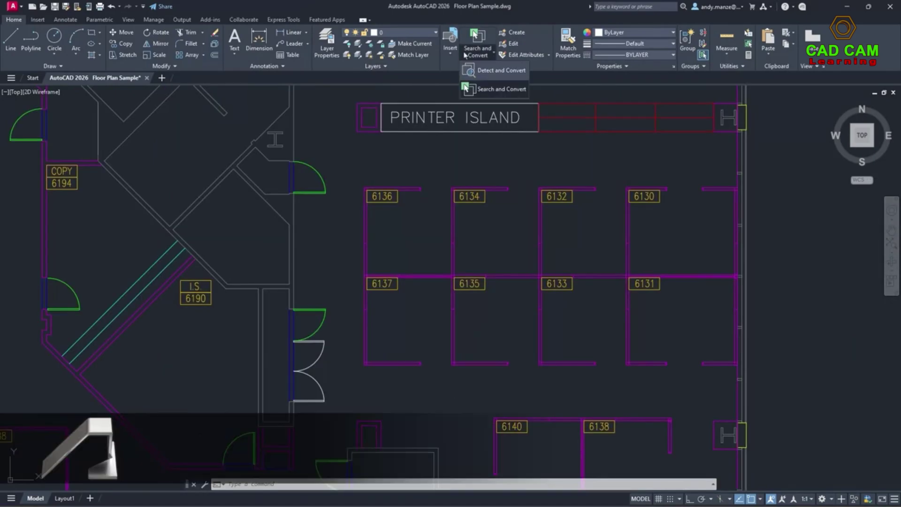
left_click(475, 45)
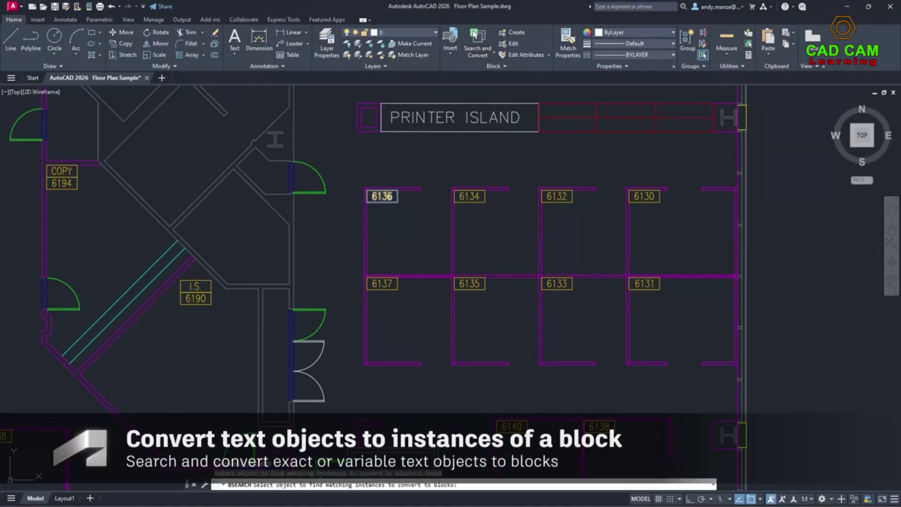
left_click(382, 196)
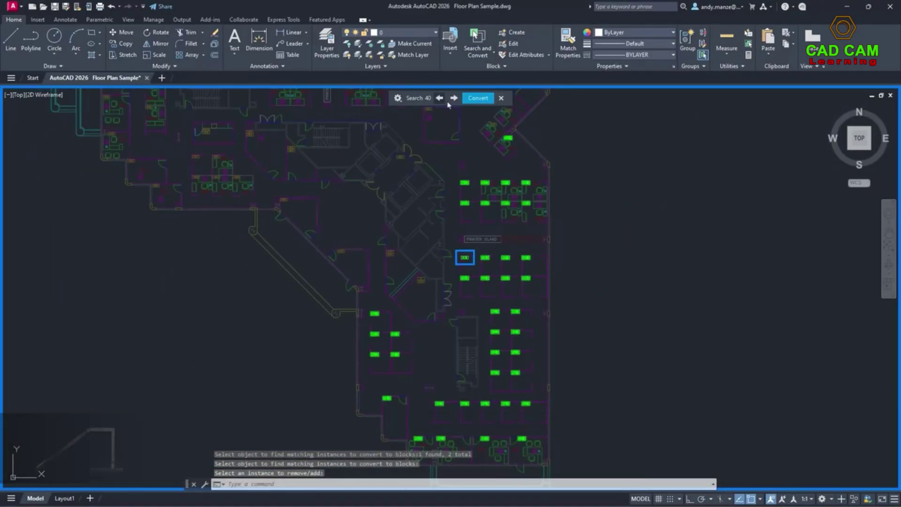
Step: Convert the 40 matching labels into a new Room number block on layer RMNUM
left_click(477, 98)
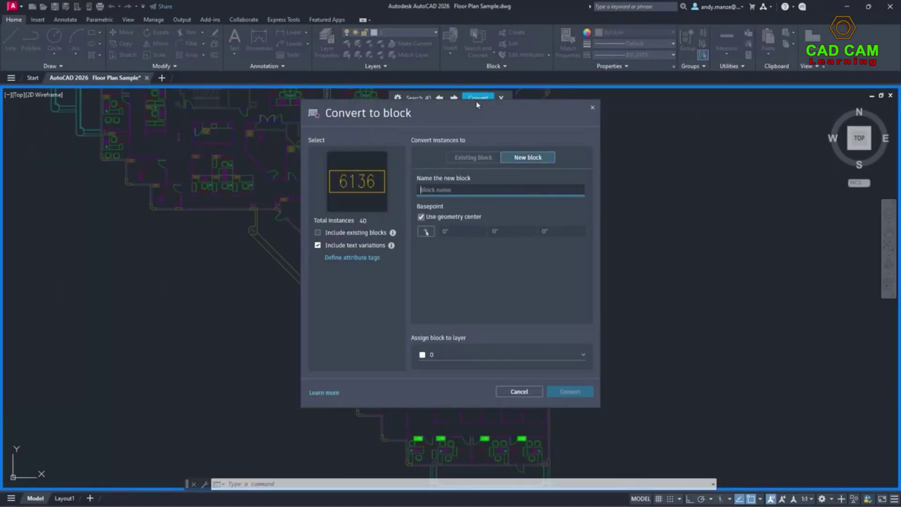
type("Room number")
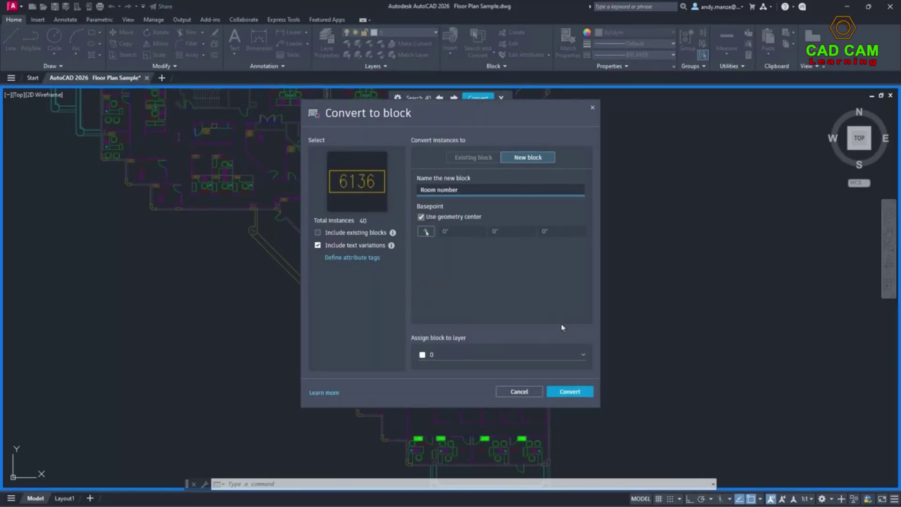
left_click(575, 361)
scroll(586, 264, "down", 5)
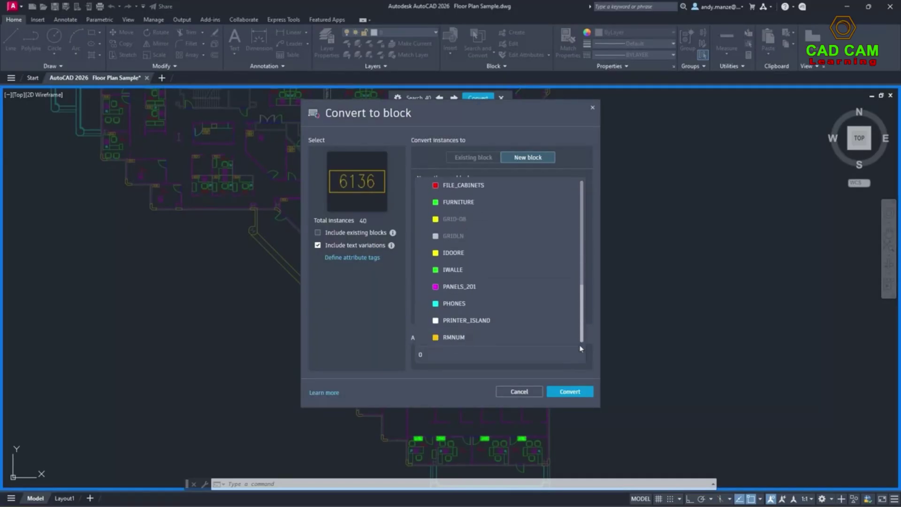
left_click(452, 338)
left_click(572, 394)
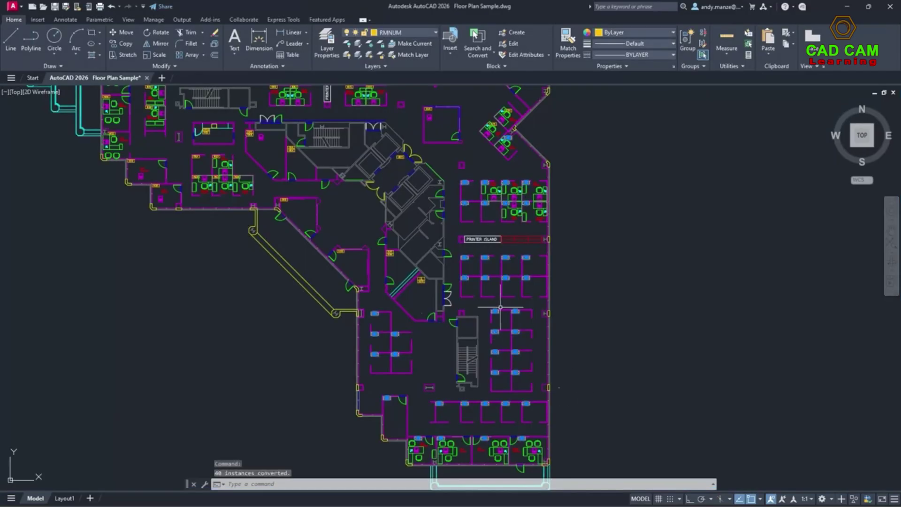
scroll(497, 301, "up", 5)
key("Escape")
Step: Insert the Room number block into the empty room with number 6172
mouse_move(500, 305)
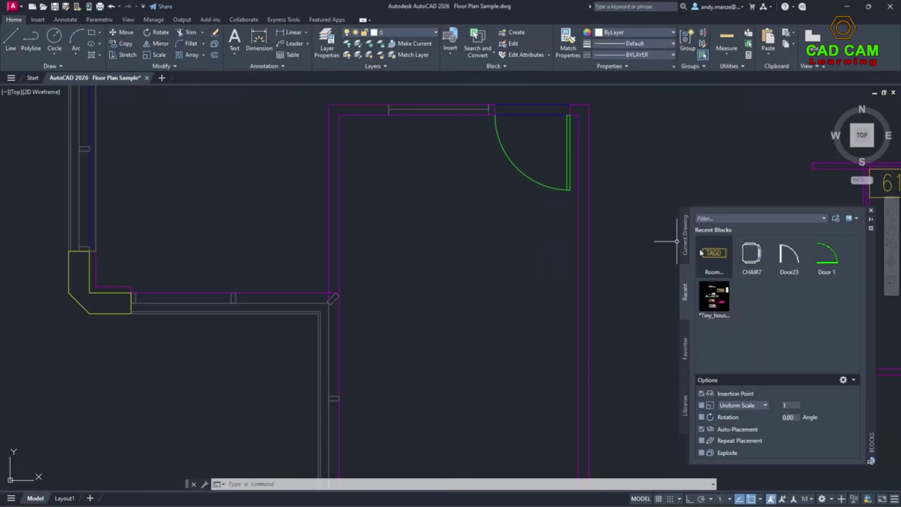
left_click(702, 253)
left_click(455, 197)
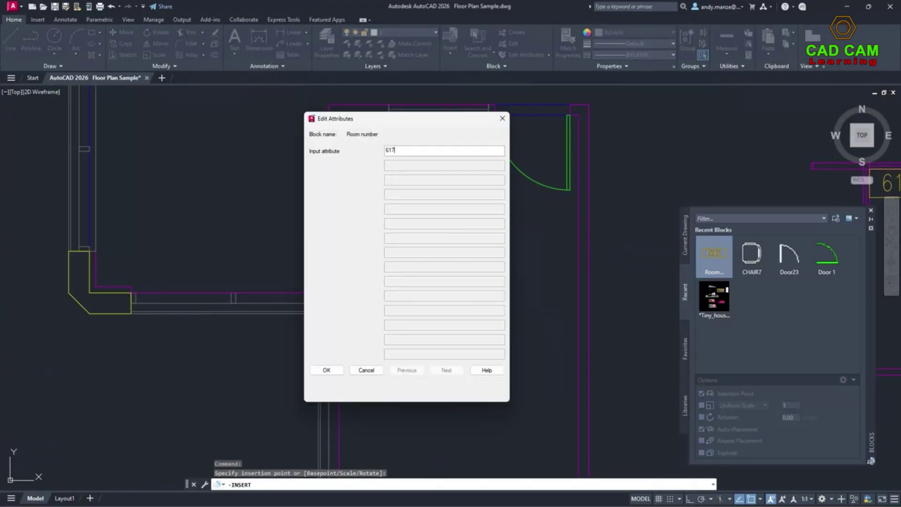
left_click(339, 370)
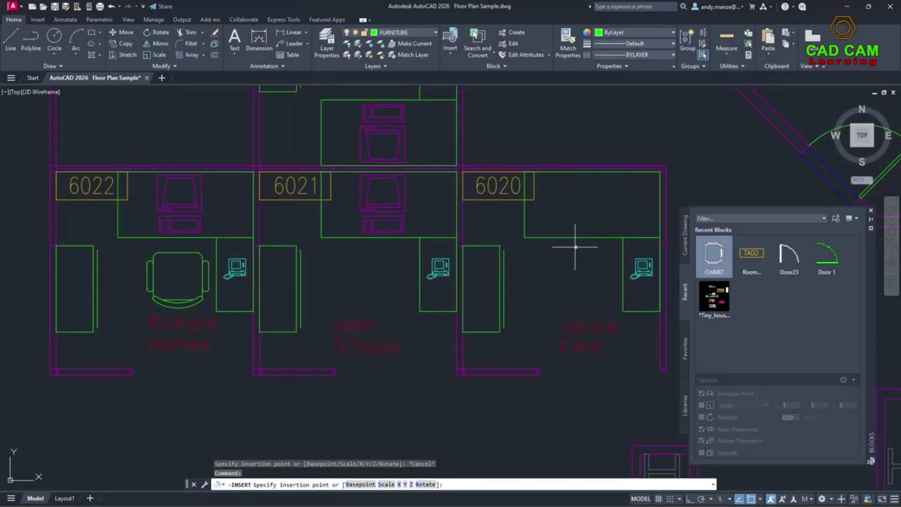
Step: Place CHAIR7 chairs in cubicles 6020 and 6021
left_click(570, 255)
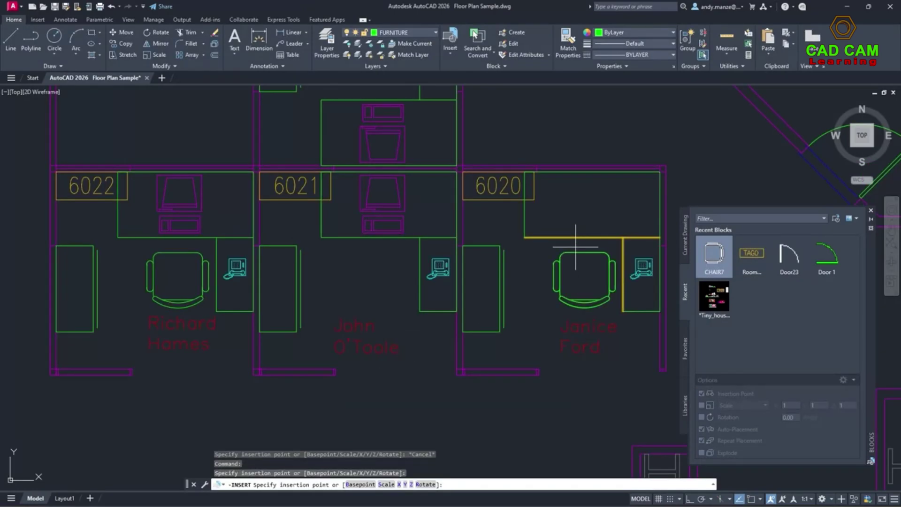
left_click(365, 255)
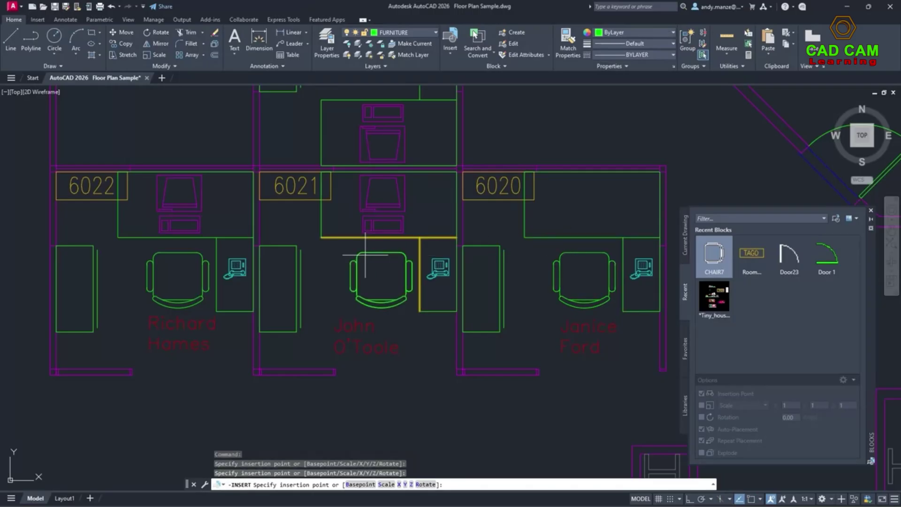
key("Escape")
scroll(519, 261, "down", 6)
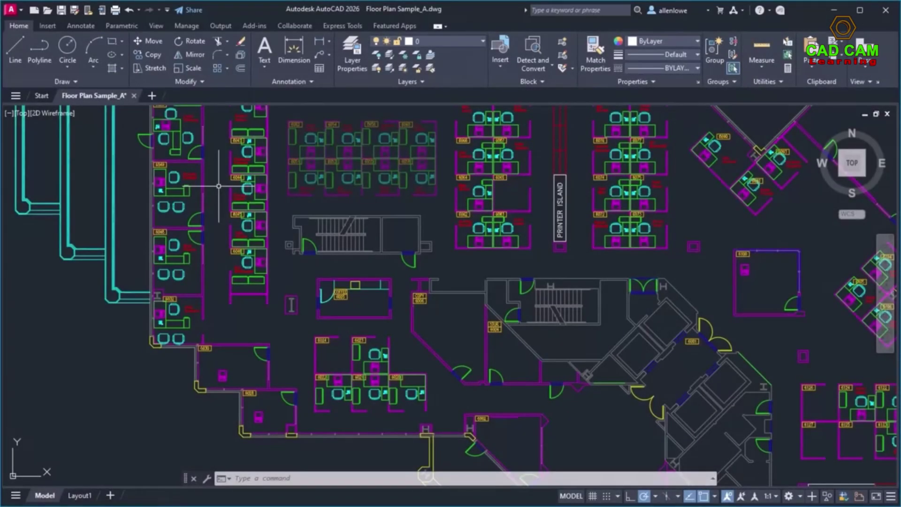
Step: Open Activity Insights from the View tab and show a Saved entry's properties
left_click(157, 26)
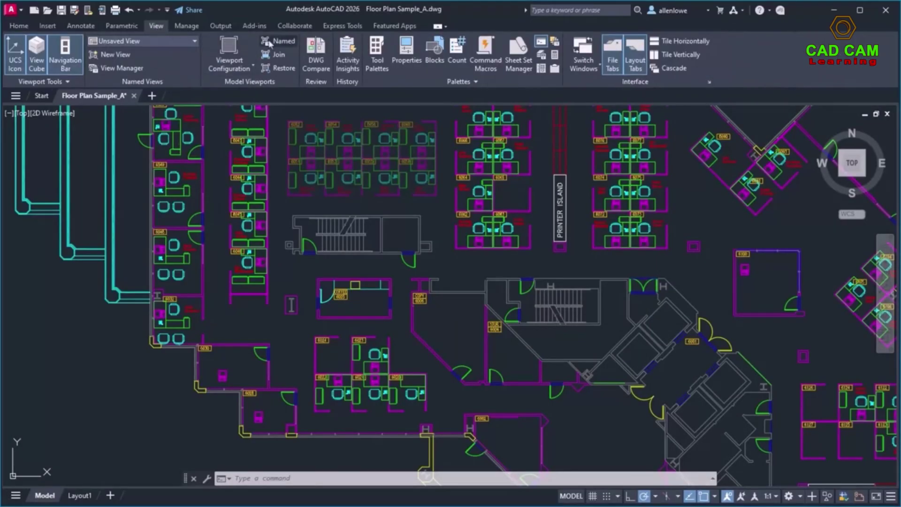
left_click(350, 69)
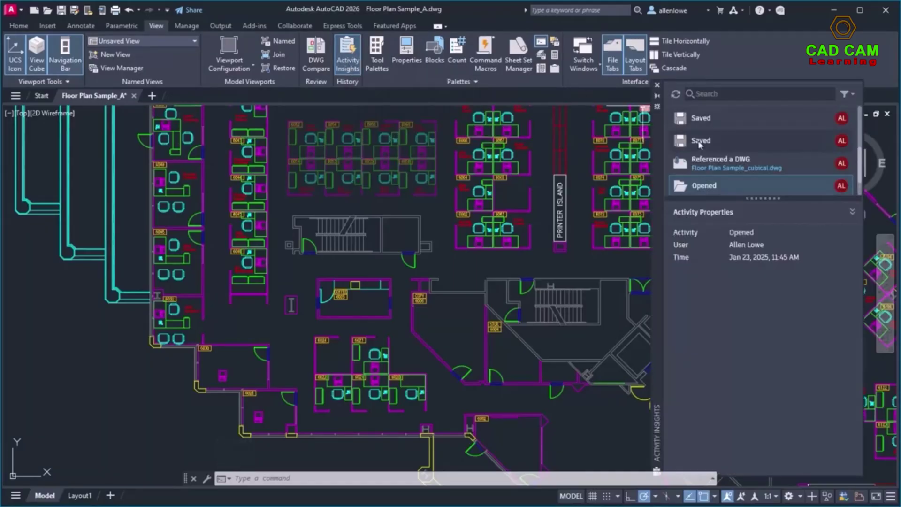
left_click(700, 143)
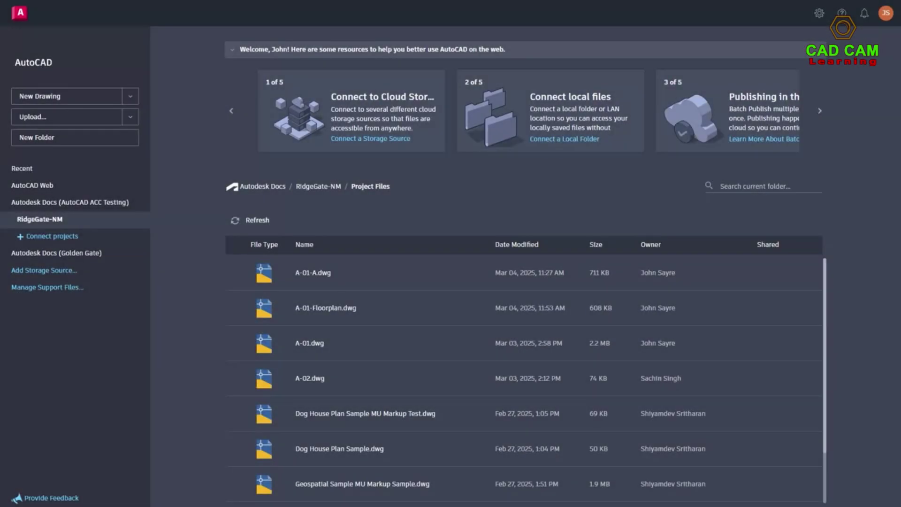
Step: Open A-01-Floorplan.dwg and copy a share link with Markup permission
left_click(325, 308)
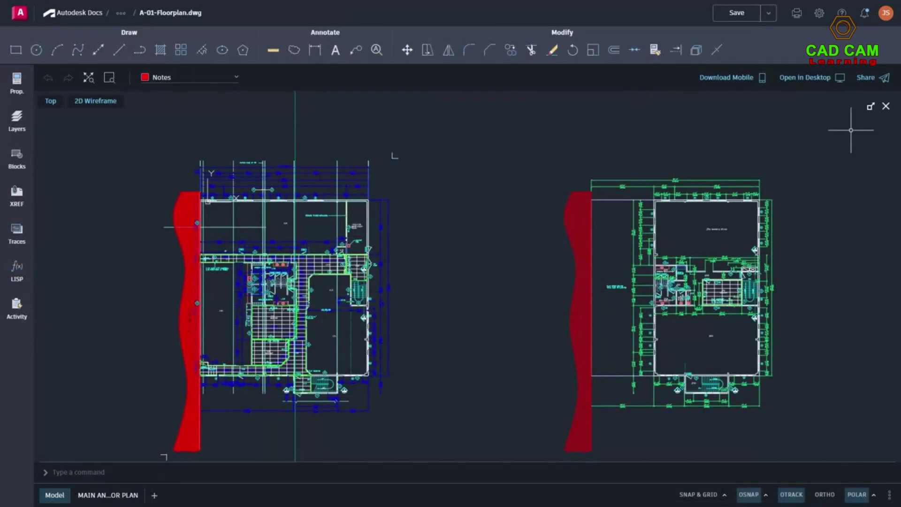
left_click(869, 83)
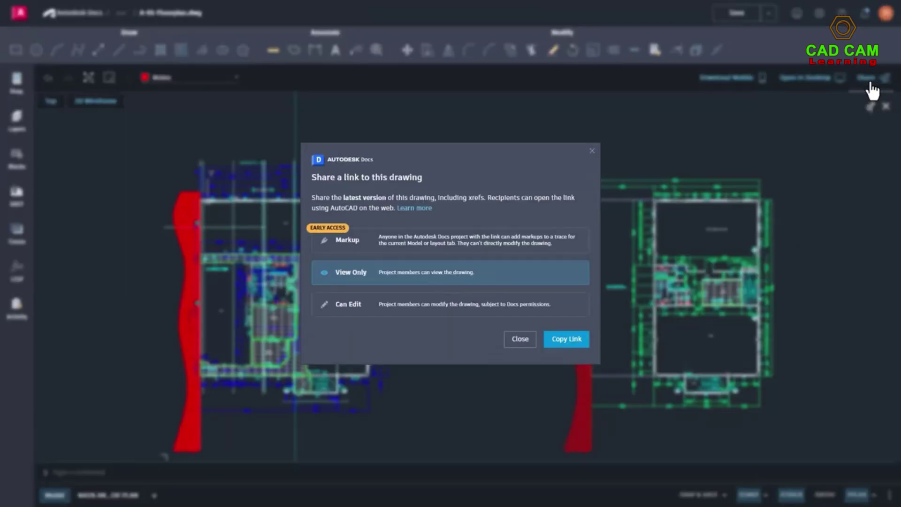
left_click(419, 253)
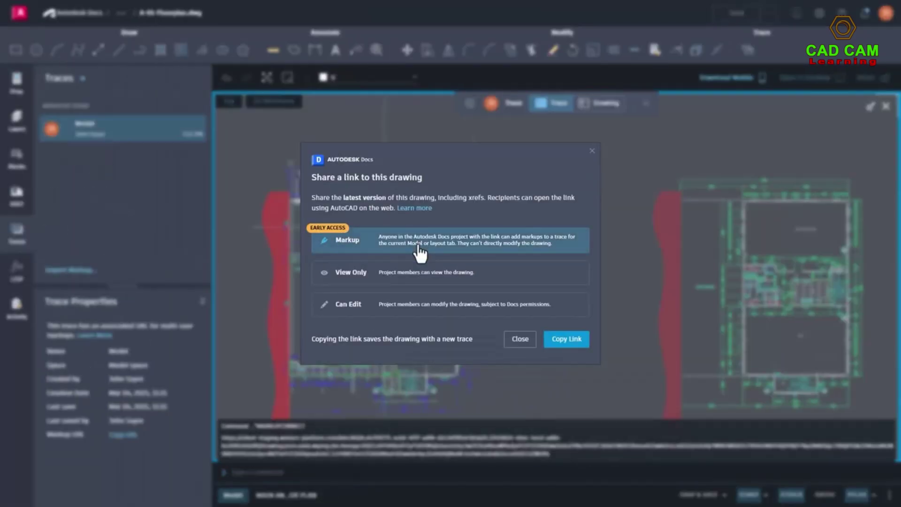
left_click(566, 341)
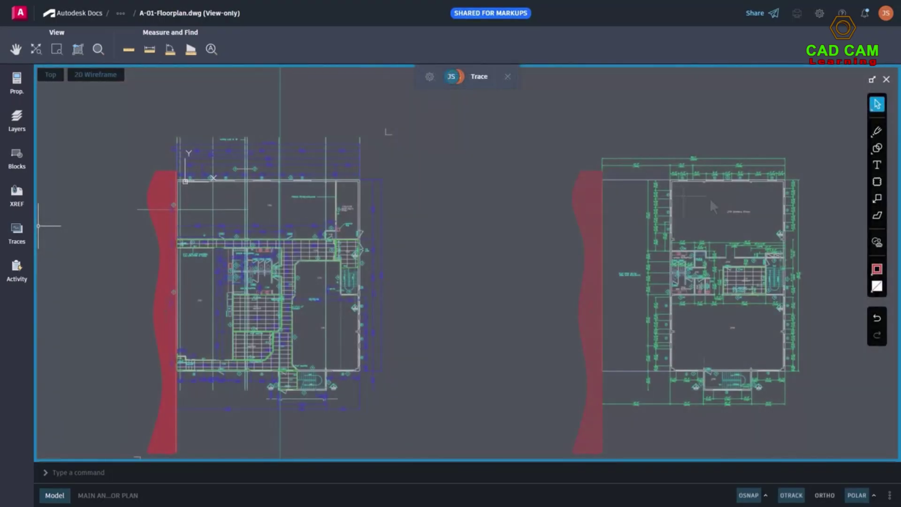
Step: Draw a revision cloud around the right plan's upper room and add a 'Please trace infill' callout
left_click(877, 183)
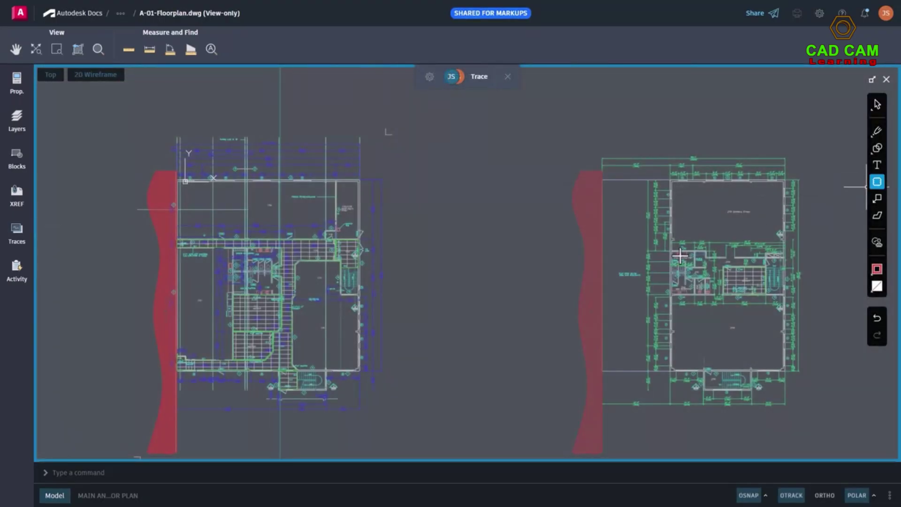
mouse_move(654, 257)
left_mouse_down()
mouse_move(784, 184)
mouse_move(820, 151)
left_mouse_up()
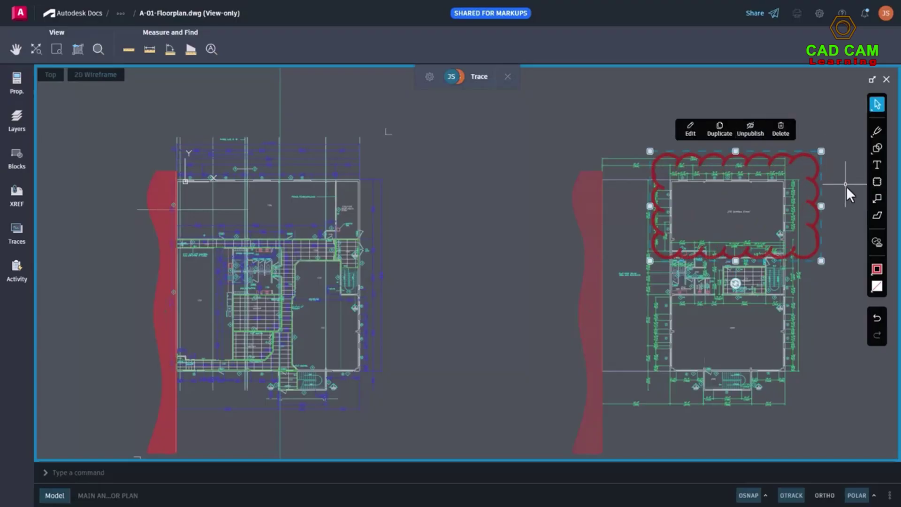
left_click(877, 197)
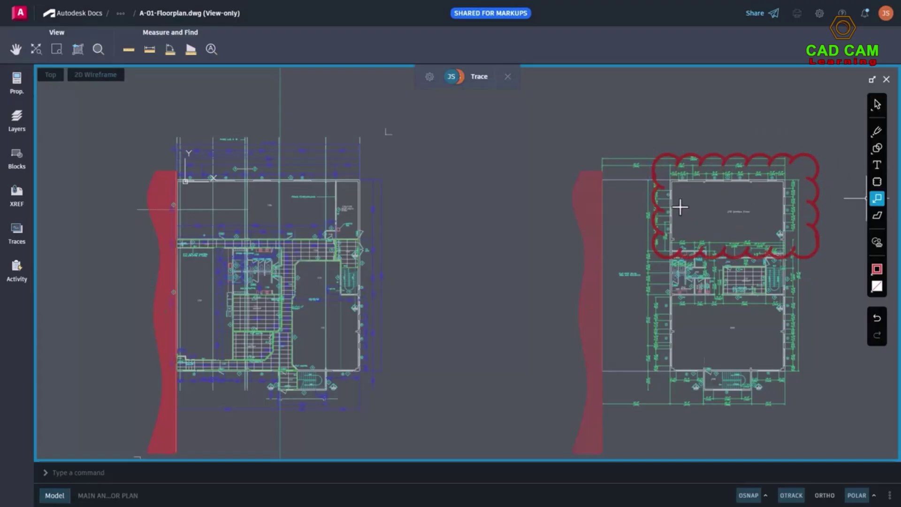
left_click_drag(679, 203, 569, 162)
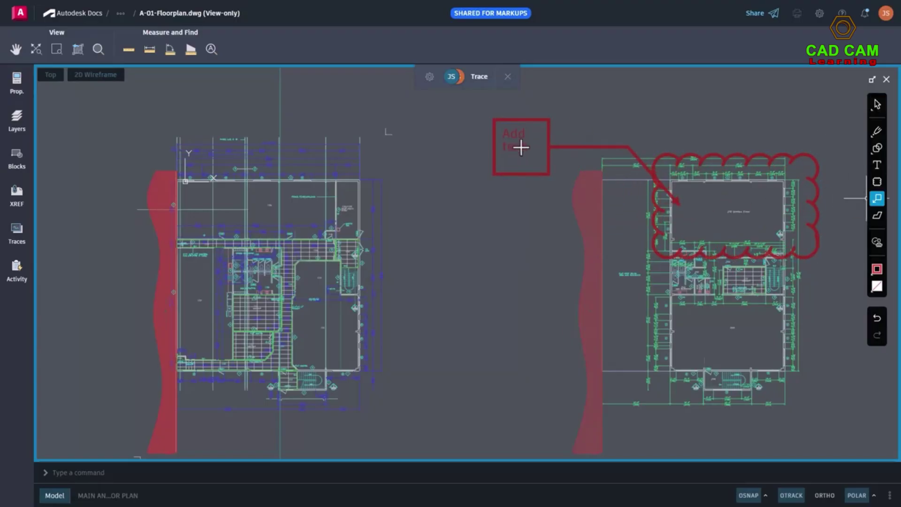
left_click(877, 104)
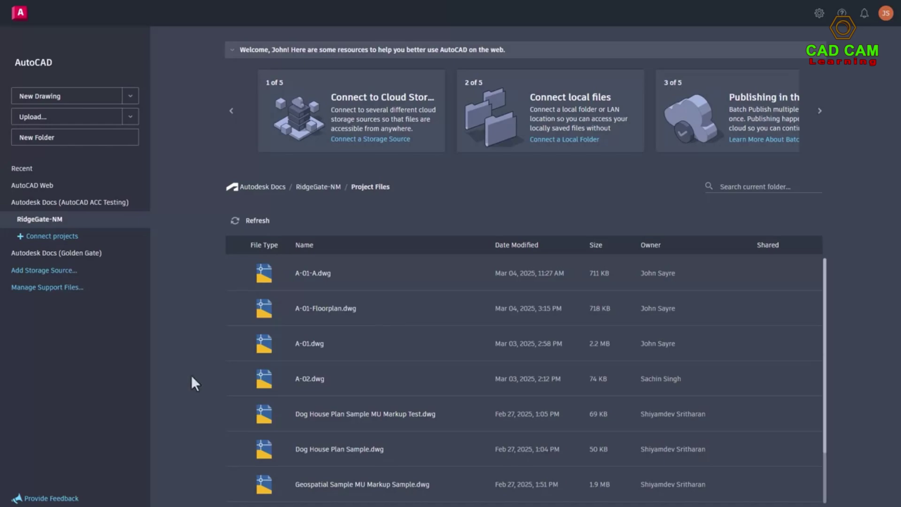
Step: Reopen A-01-Floorplan.dwg in AutoCAD Web and show its updated Model trace markups
left_click(324, 308)
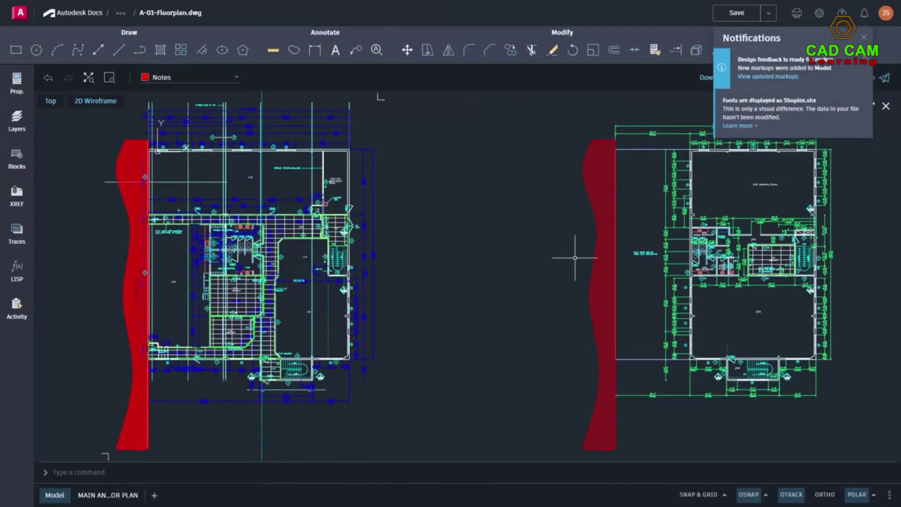
left_click(776, 77)
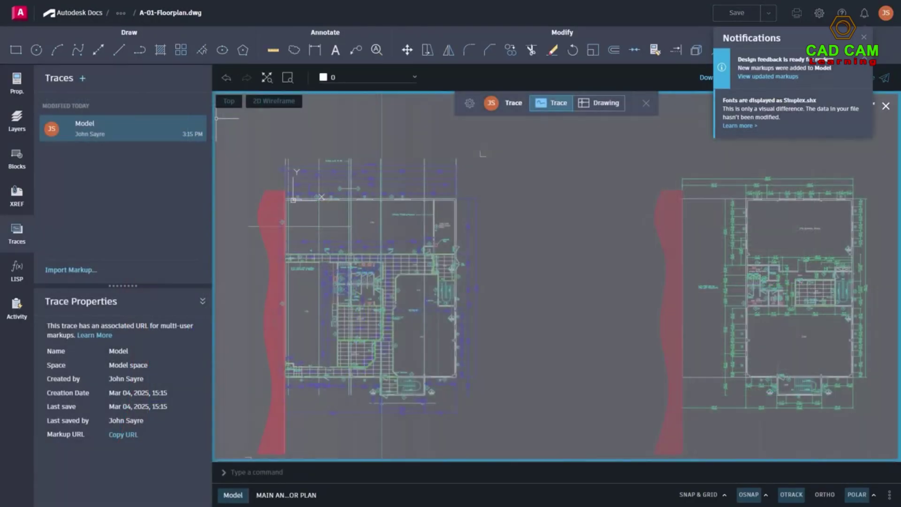